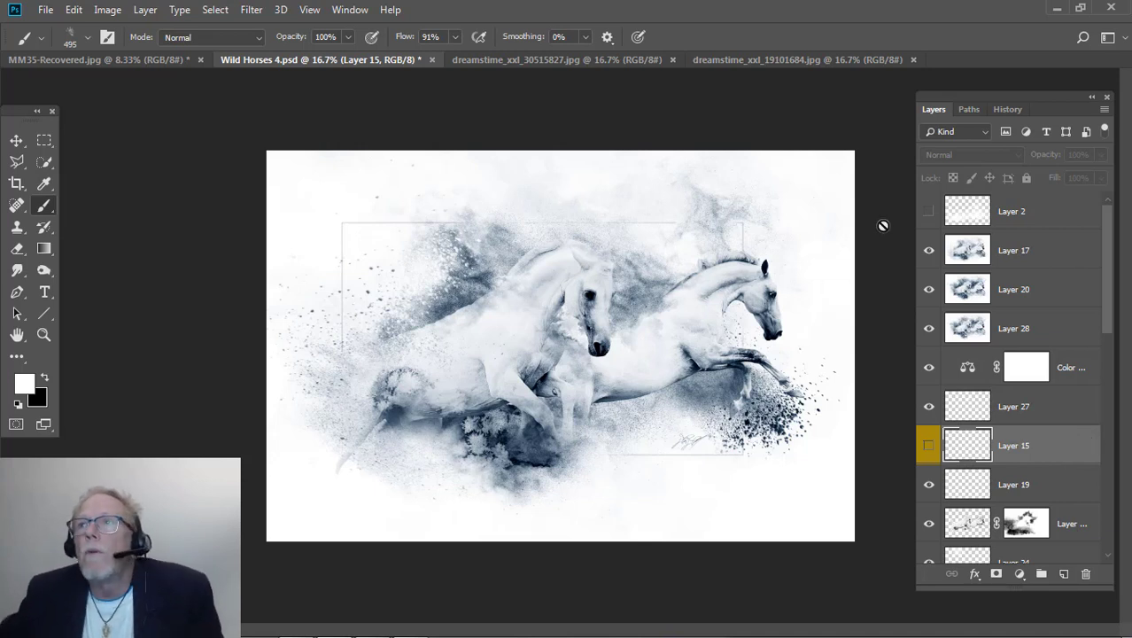
- Hide Layer 17, look through the layers beneath it, and hide Layer 20
left_click(929, 252)
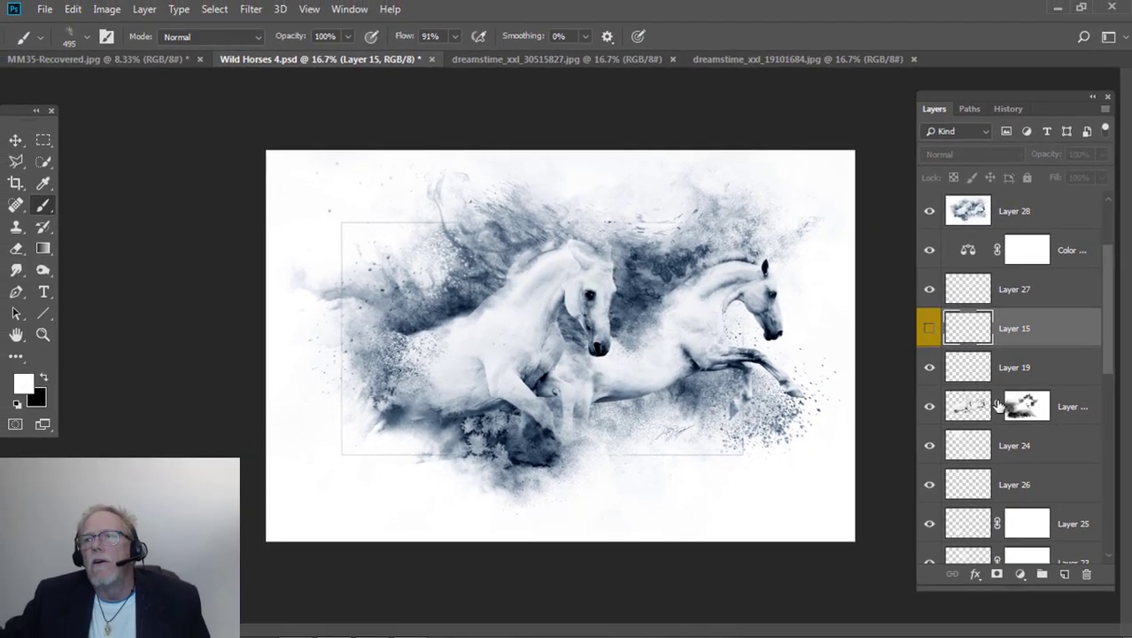
scroll(999, 402, "down", 5)
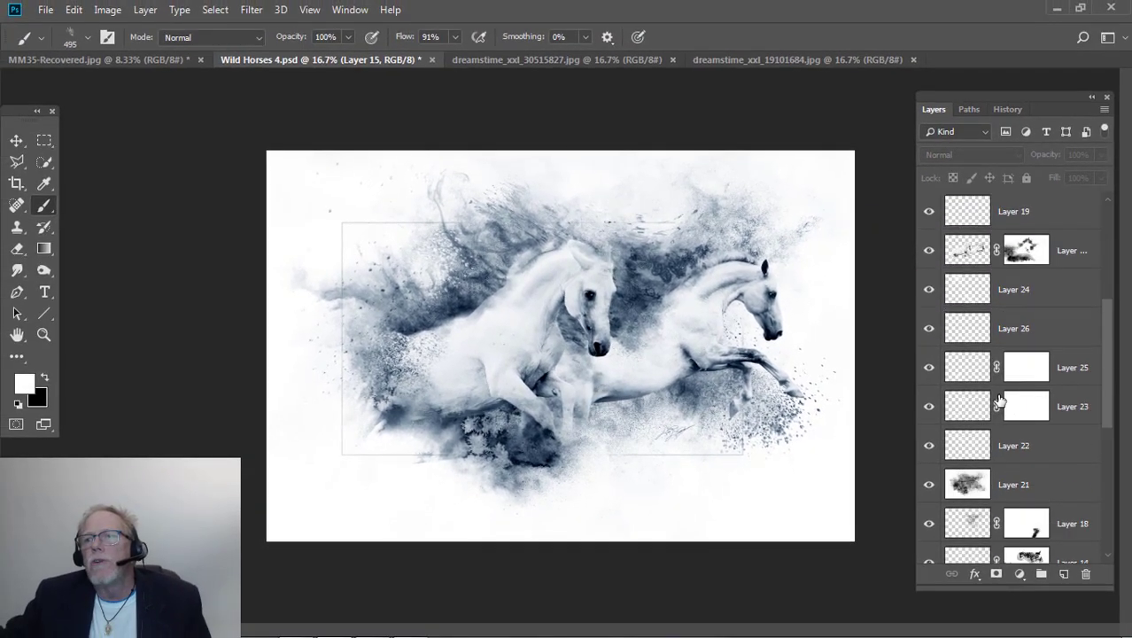
scroll(1000, 401, "down", 3)
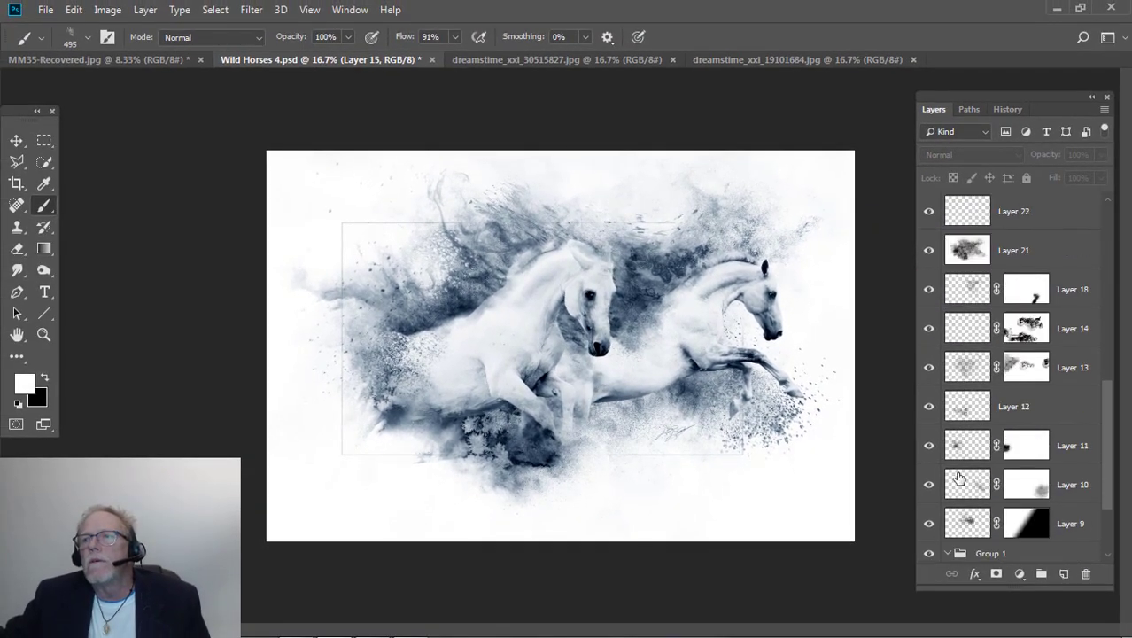
scroll(962, 401, "down", 3)
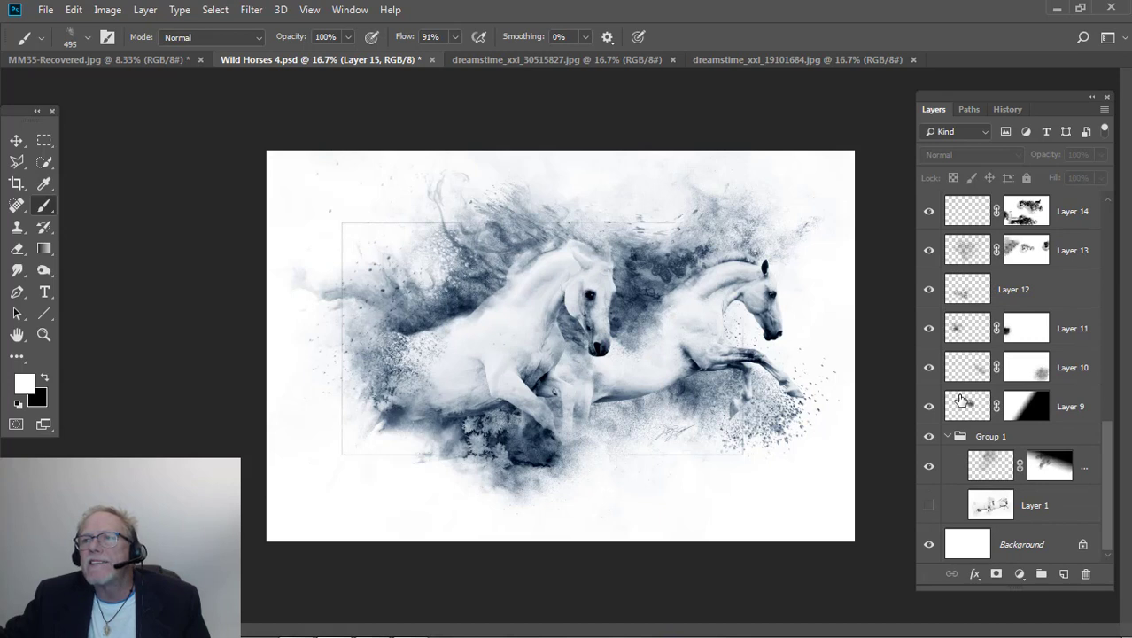
scroll(962, 402, "up", 10)
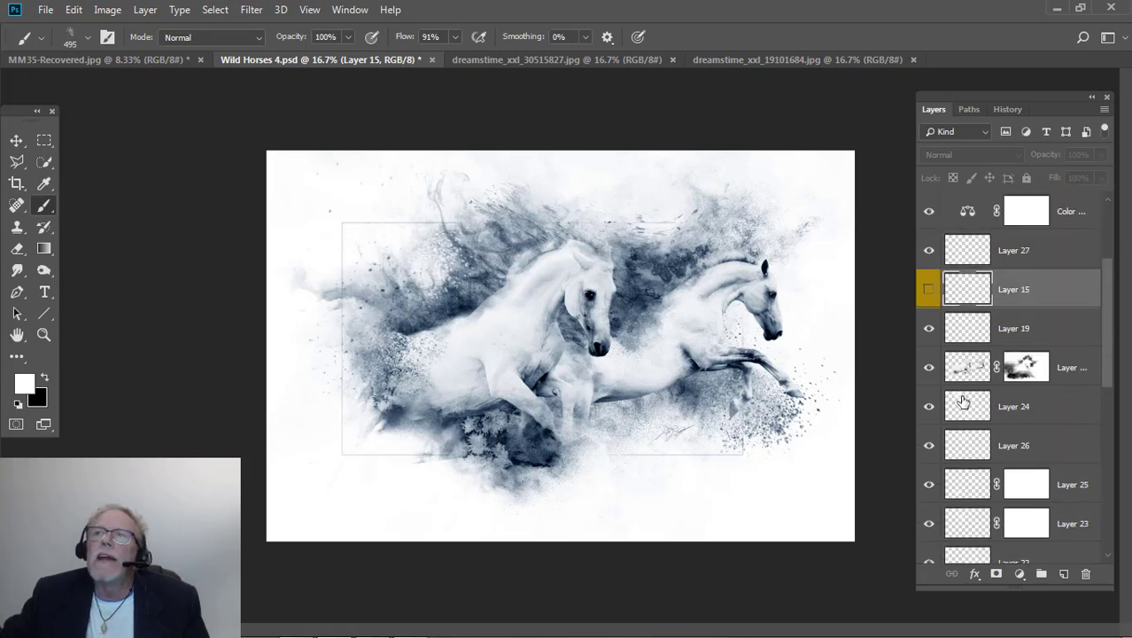
scroll(963, 403, "up", 3)
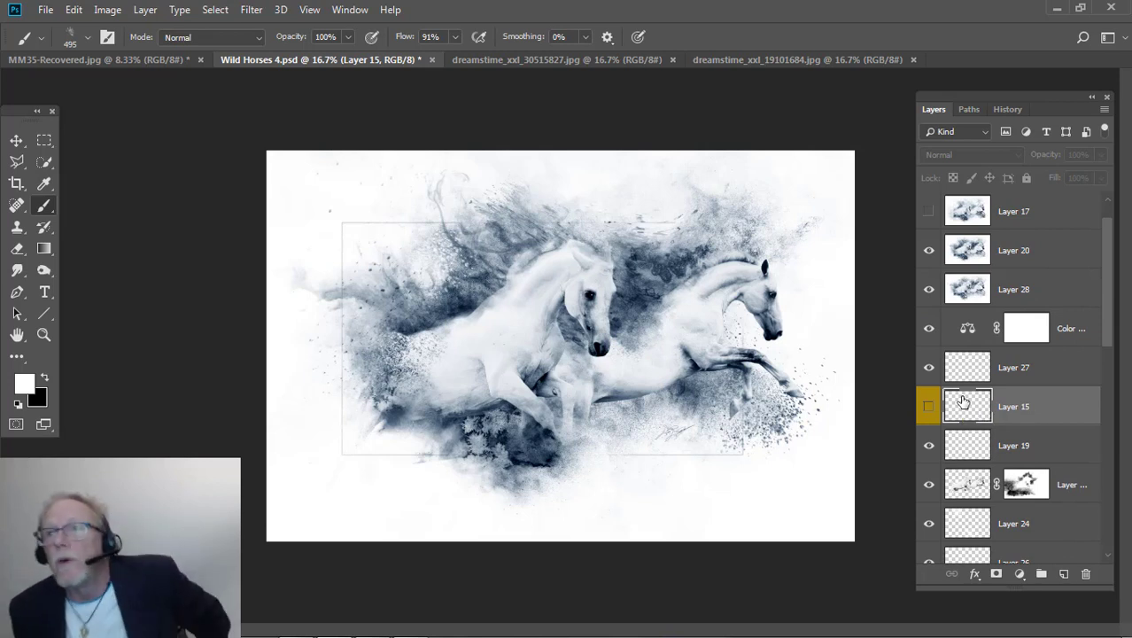
left_click(931, 253)
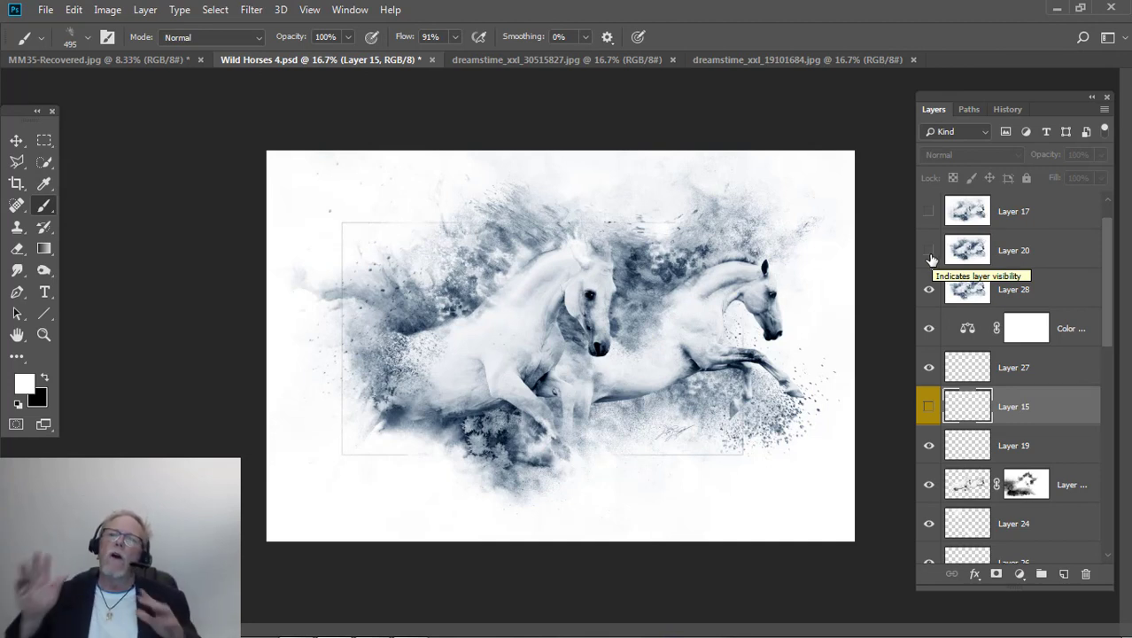
- Look through the remaining layer stack and select the merged texture layer, Layer 21
scroll(961, 350, "down", 4)
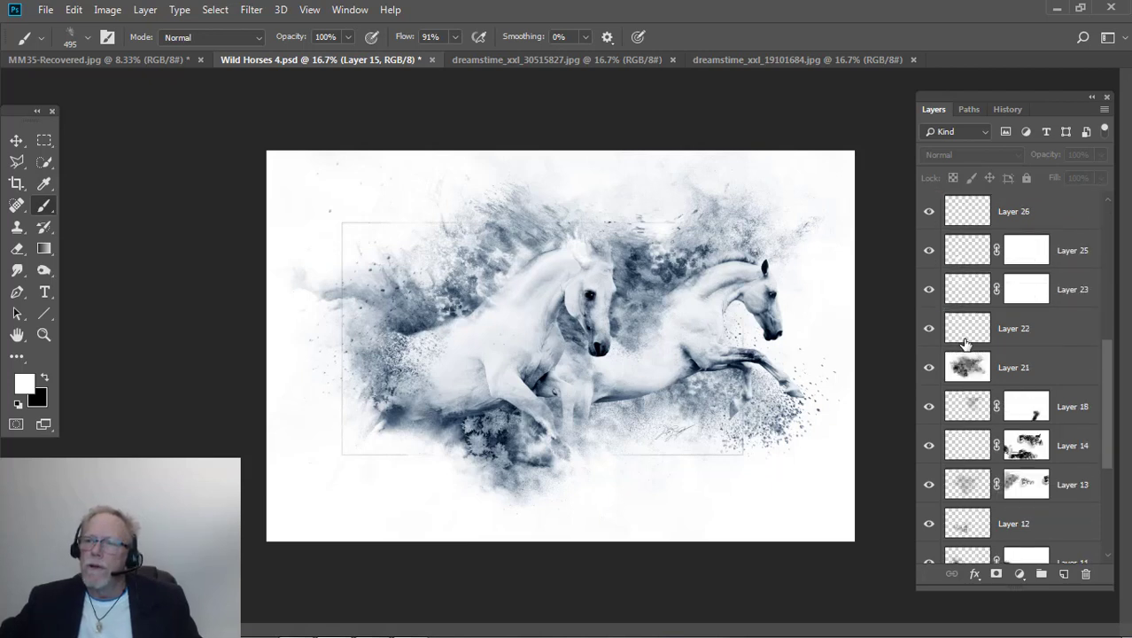
scroll(965, 344, "down", 3)
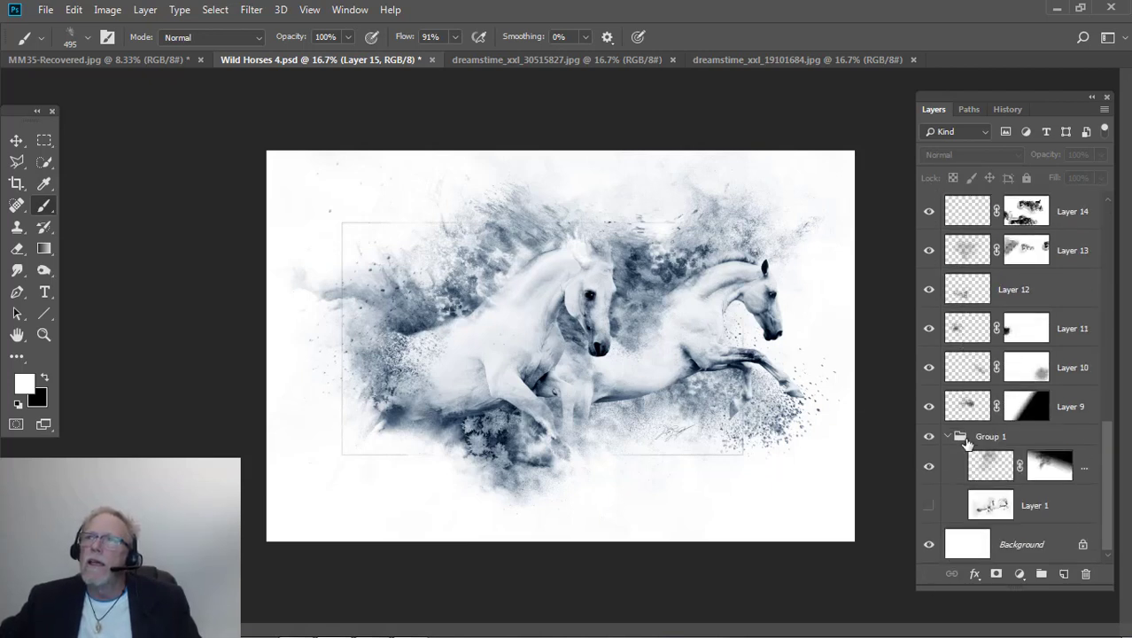
scroll(967, 442, "up", 3)
scroll(968, 416, "up", 2)
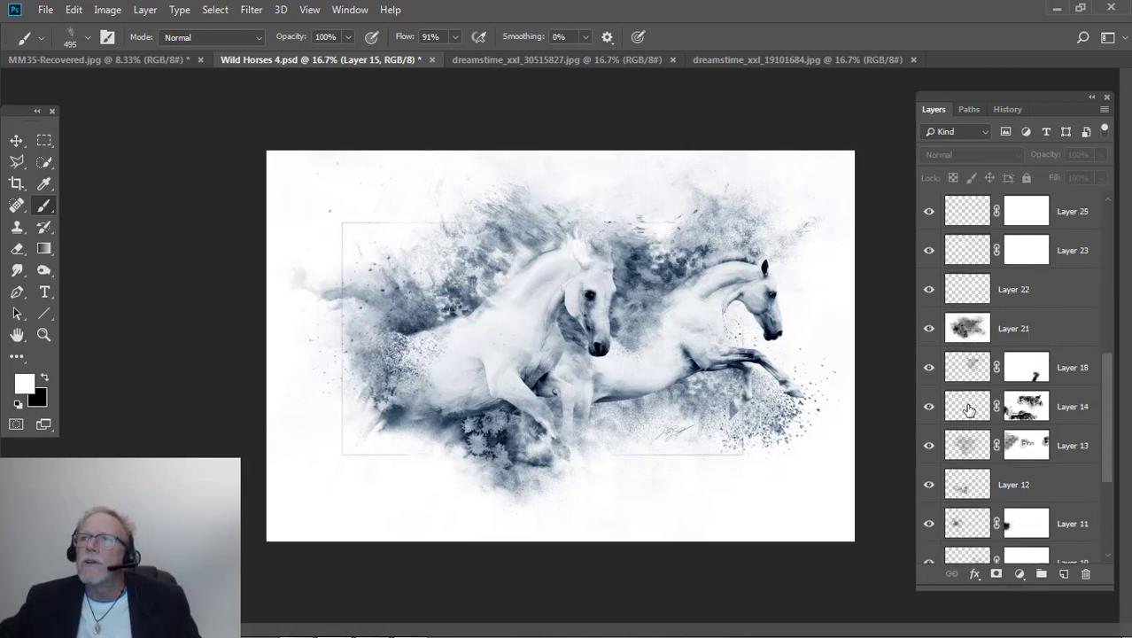
left_click(969, 333)
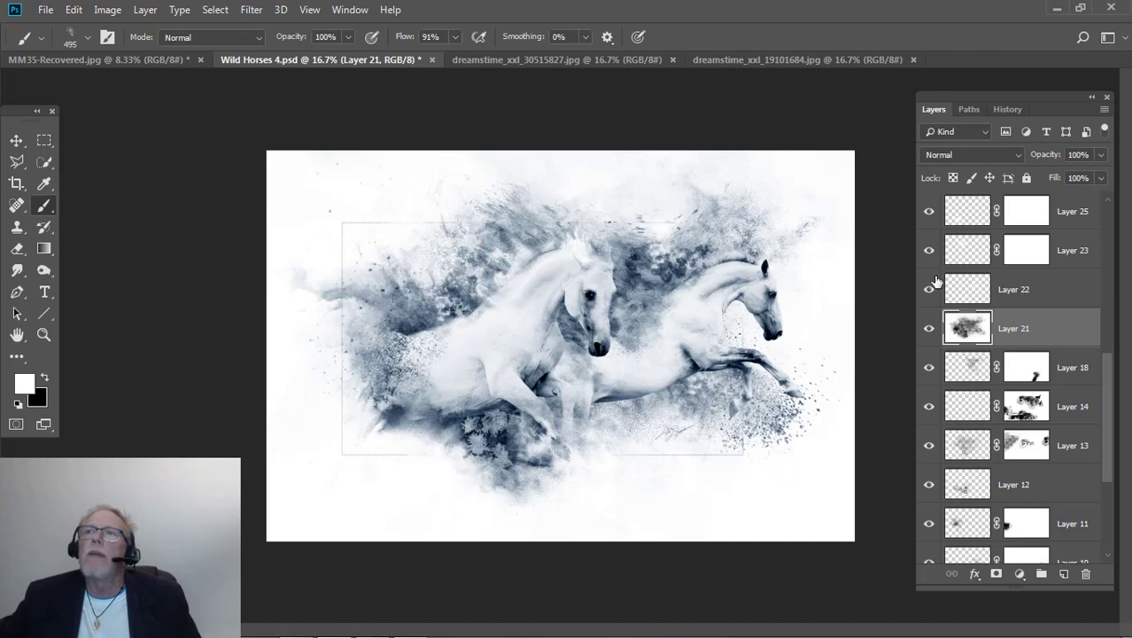
- Hide Layer 28, Layer 27 and Layer 19
scroll(946, 308, "up", 3)
scroll(946, 308, "up", 8)
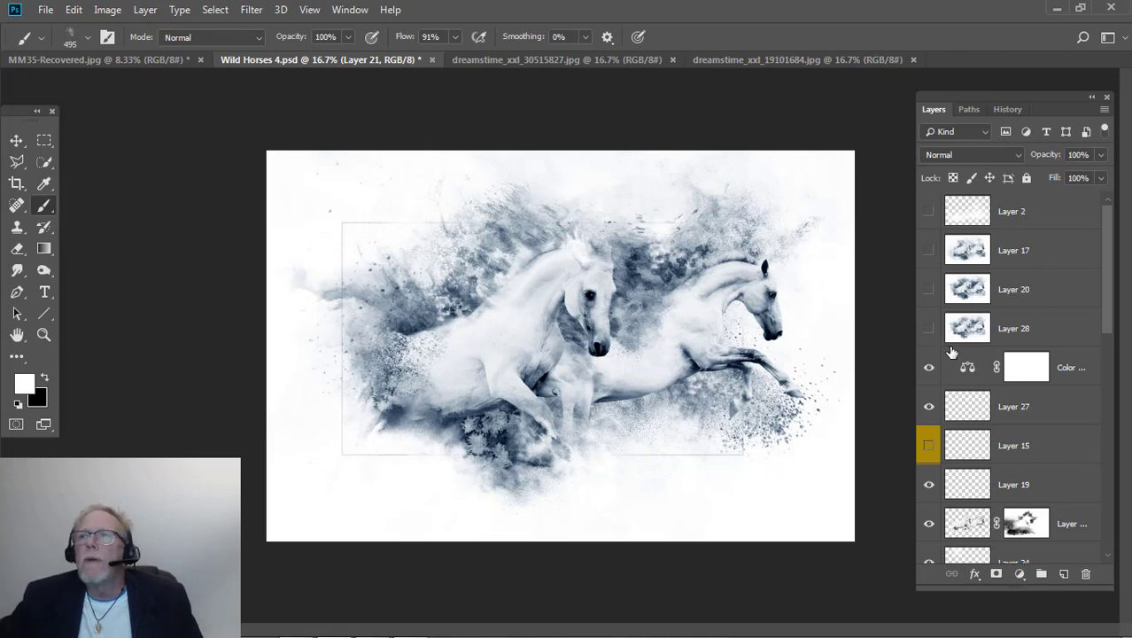
scroll(955, 346, "down", 4)
scroll(961, 331, "up", 2)
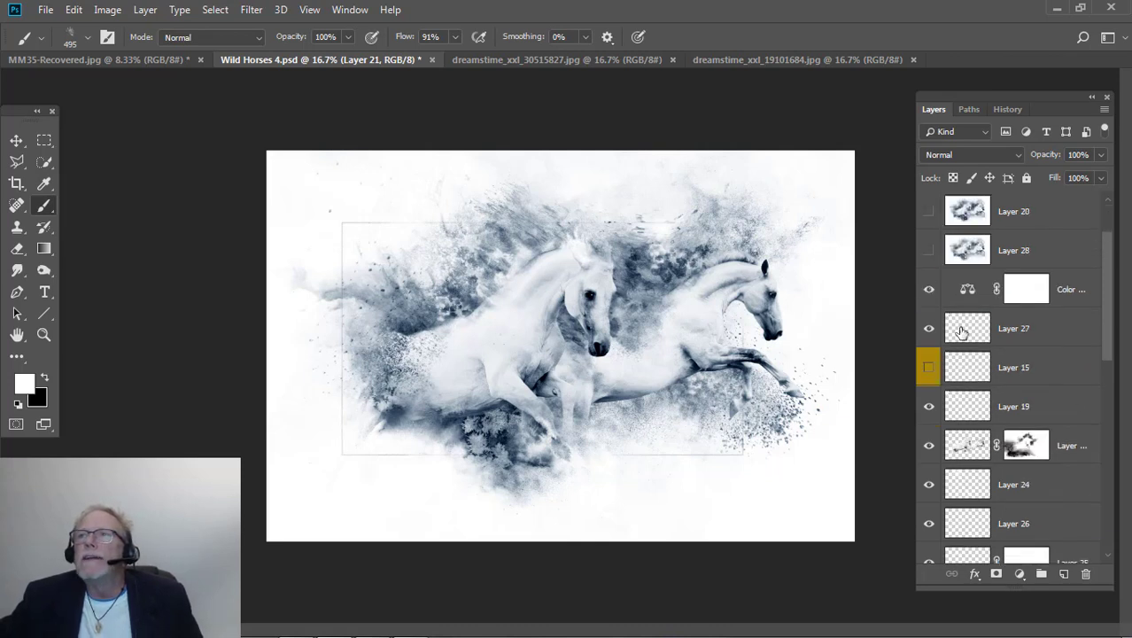
scroll(961, 331, "up", 2)
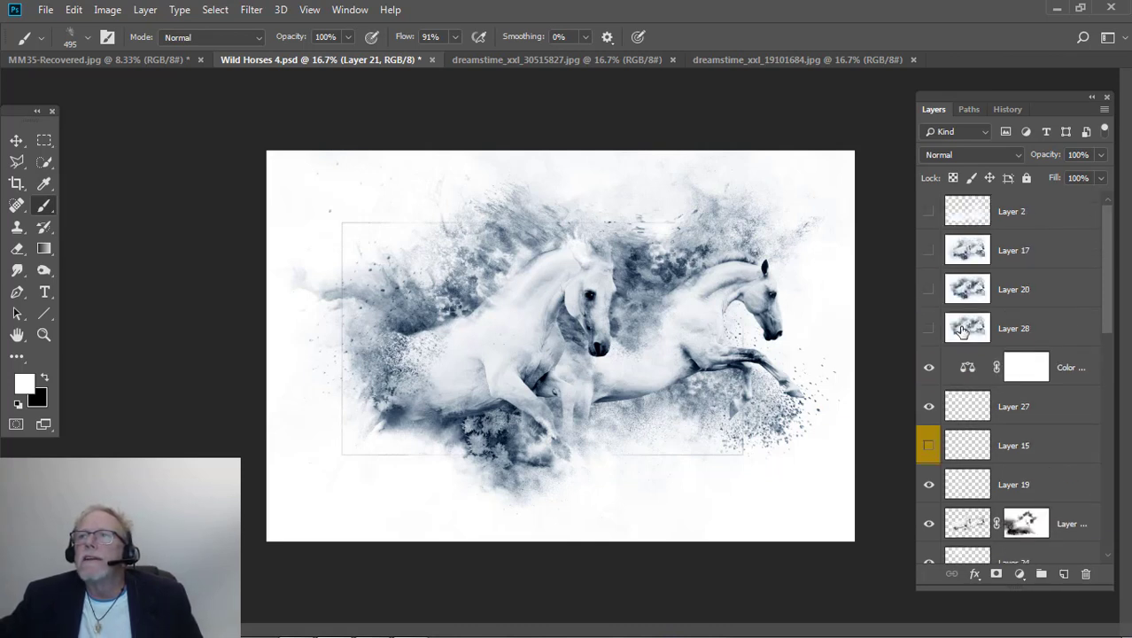
scroll(961, 332, "down", 4)
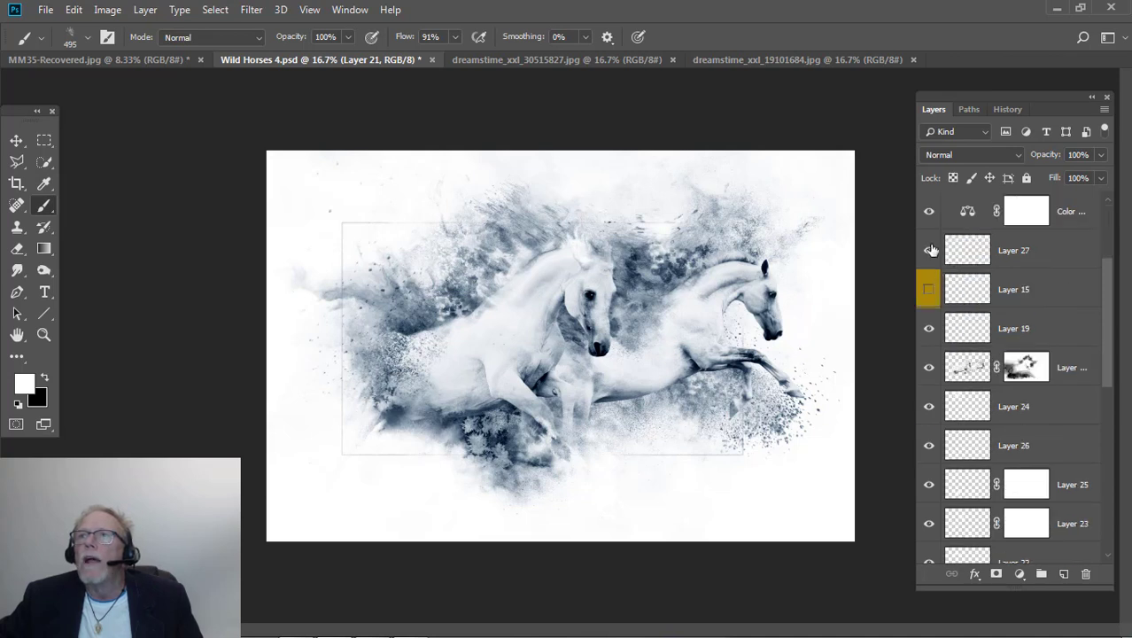
left_click_drag(930, 252, 943, 354)
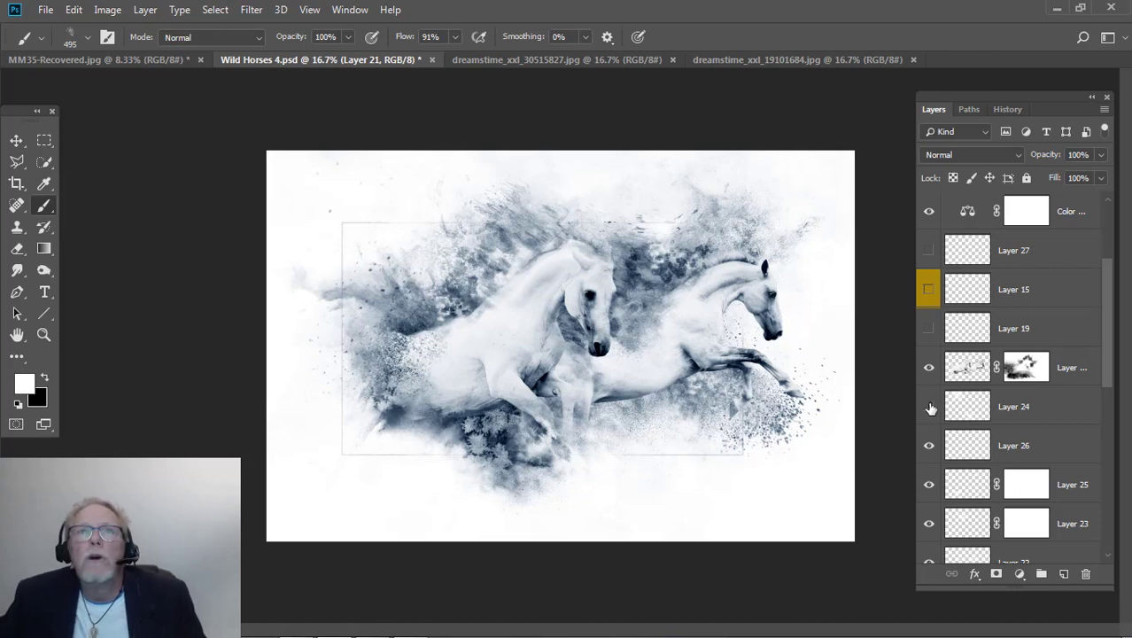
- Hide Layers 24, 26, 25, 23, 22 and 21 one after another
left_click(929, 406)
left_click(929, 446)
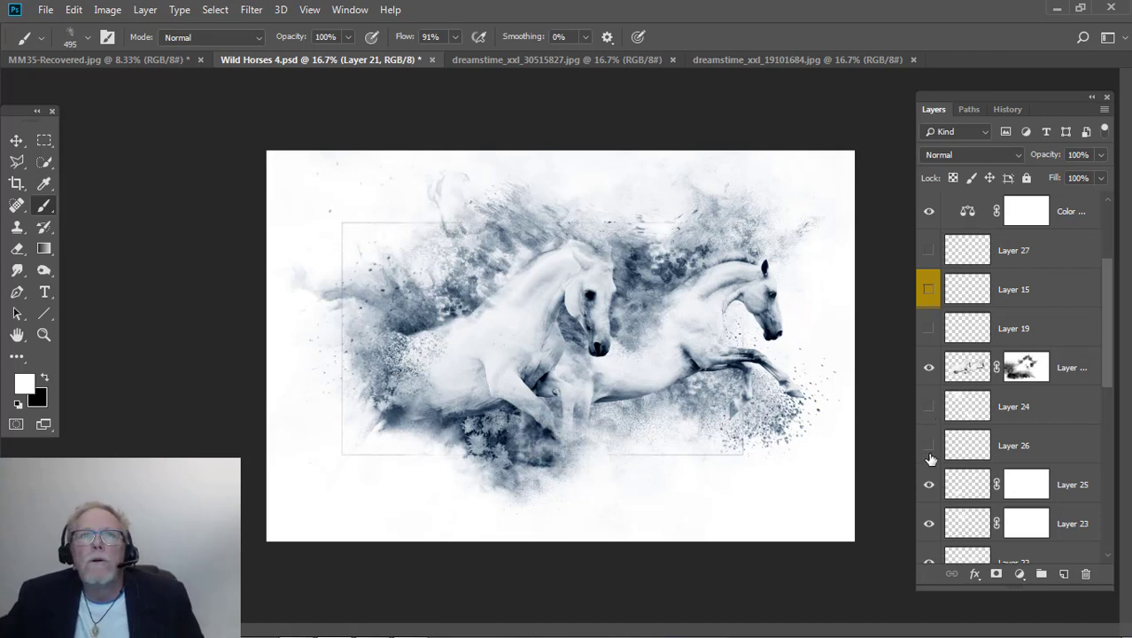
left_click(928, 485)
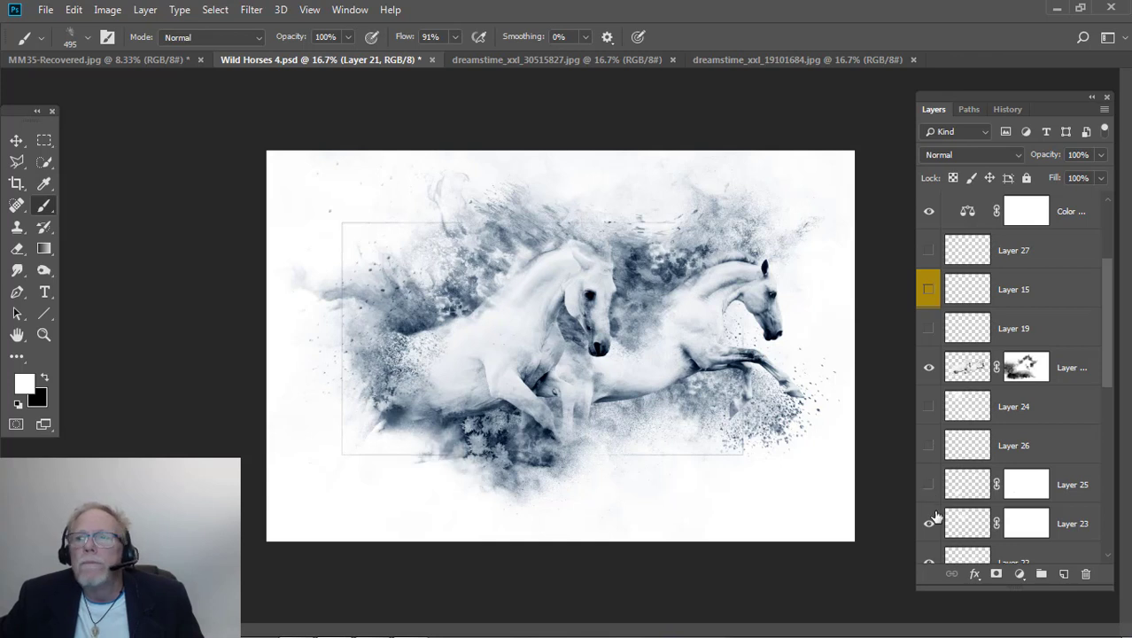
left_click(928, 524)
scroll(931, 525, "down", 3)
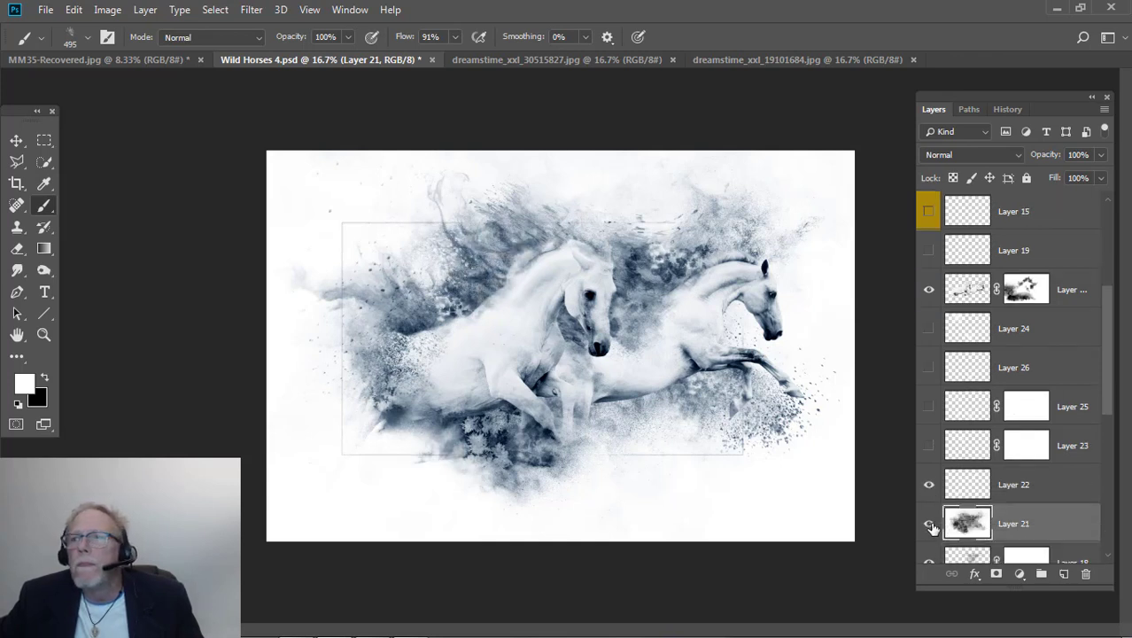
left_click(930, 446)
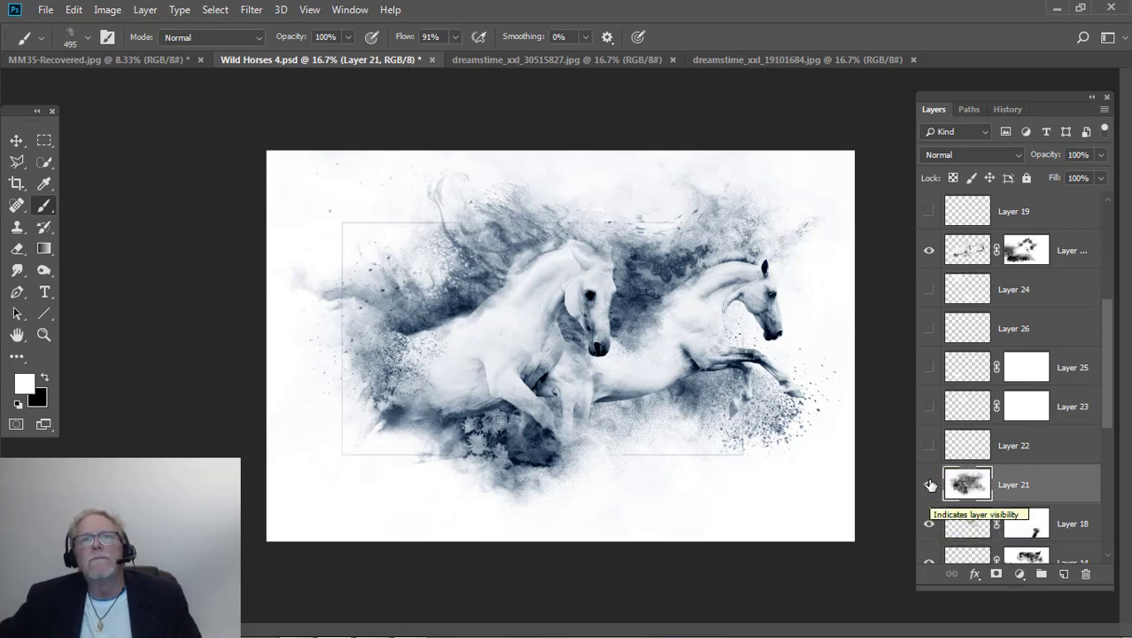
left_click(930, 485)
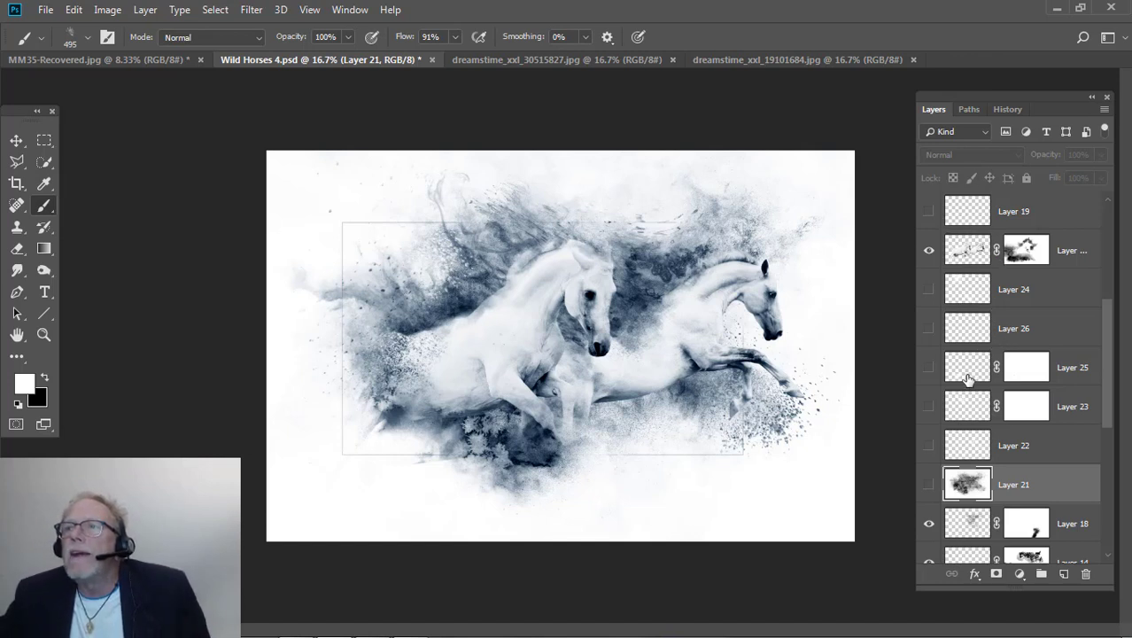
- Hide the color adjustment layer and the masked horse layer, and select Layer 18
scroll(940, 304, "down", 1)
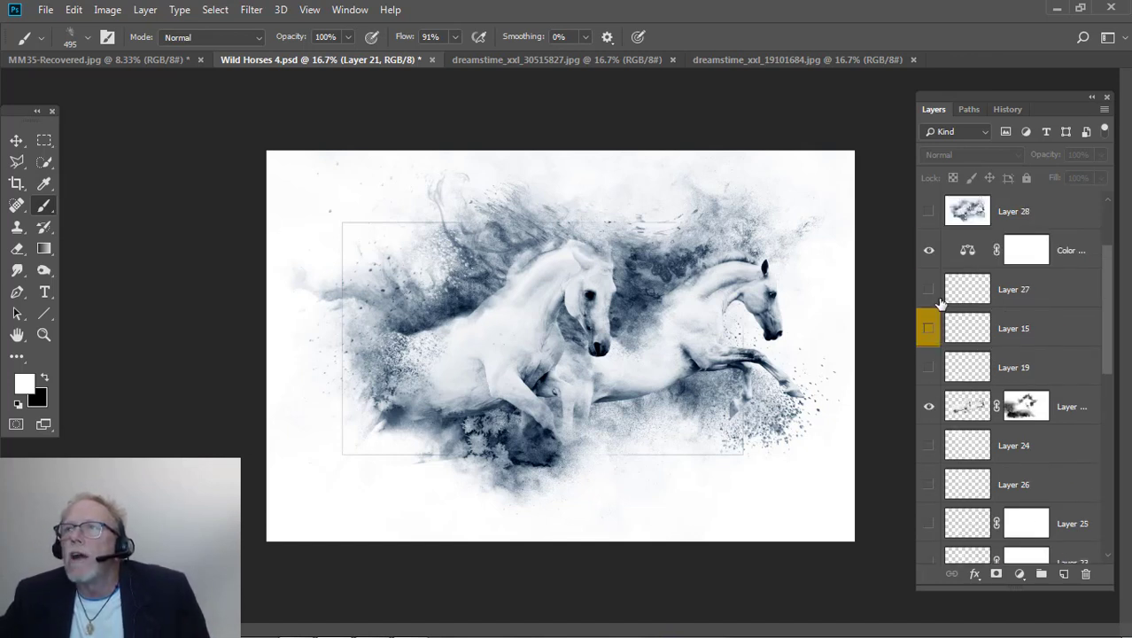
key("alt+bracketleft")
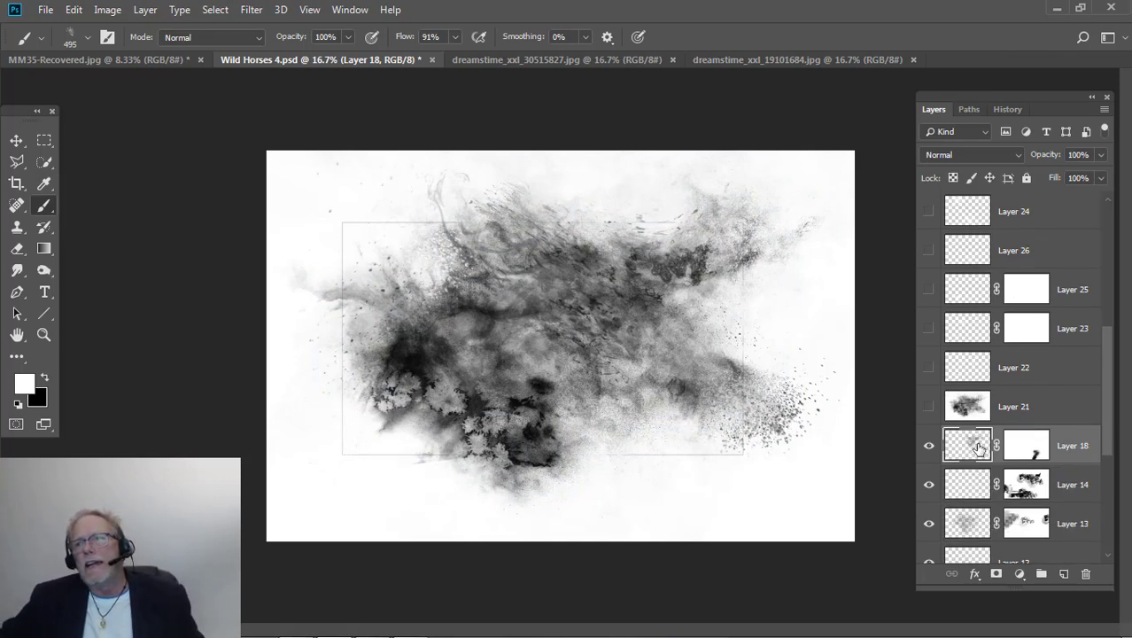
- Hide Layers 9 through 14 and Layer 18 one by one, and show them all again
scroll(979, 447, "down", 1)
scroll(974, 536, "down", 3)
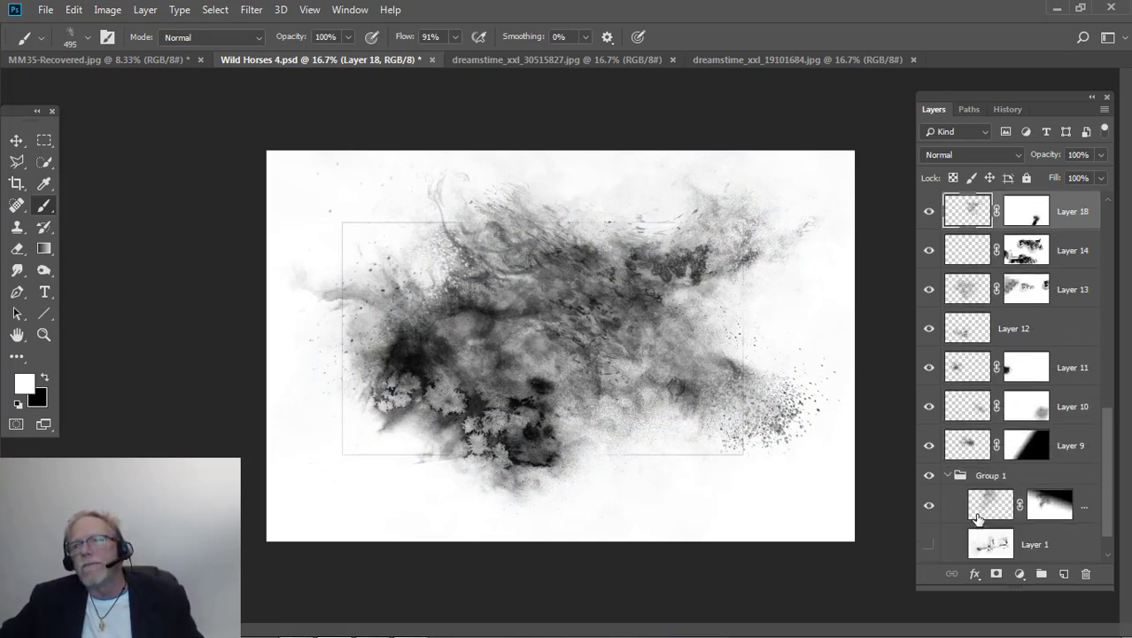
left_click(928, 445)
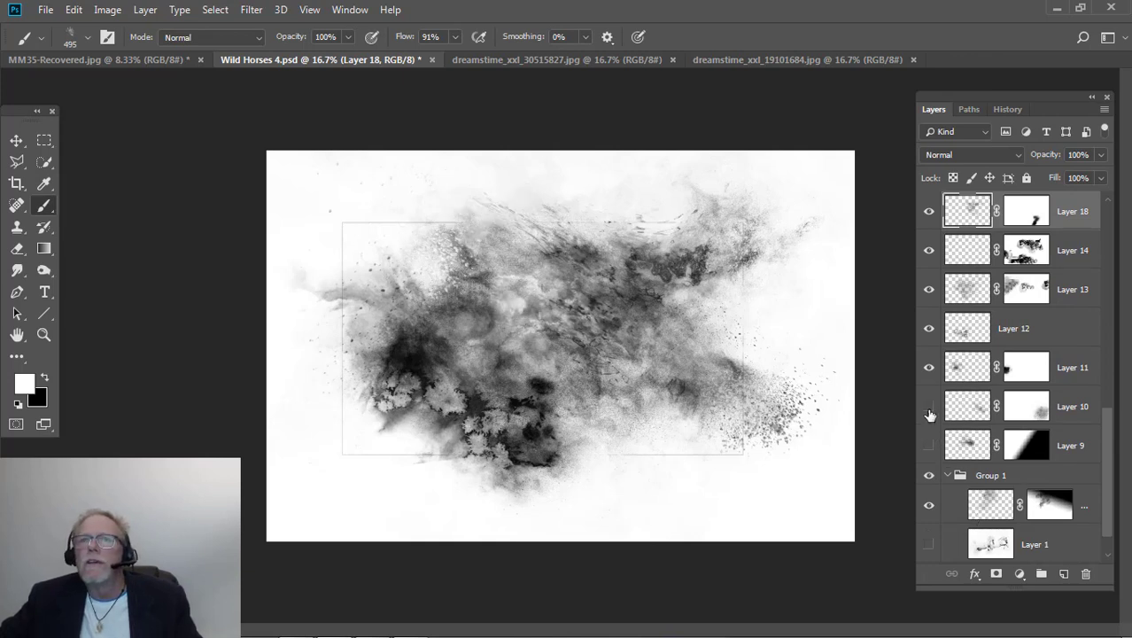
left_click(929, 405)
left_click(928, 367)
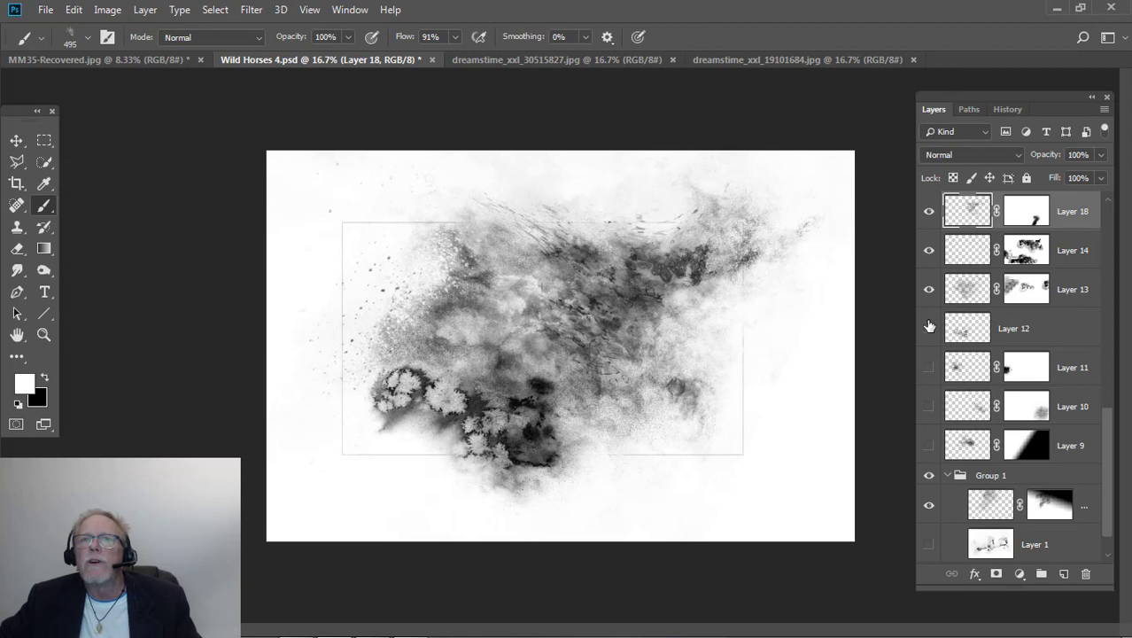
left_click(928, 328)
left_click(928, 289)
left_click(930, 252)
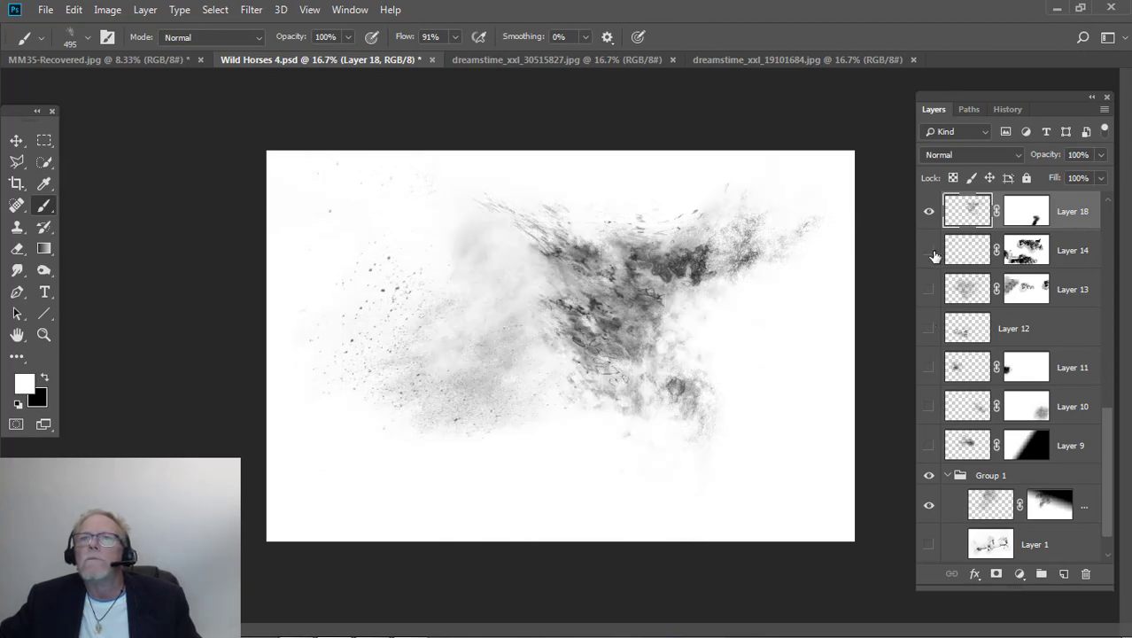
left_click(928, 213)
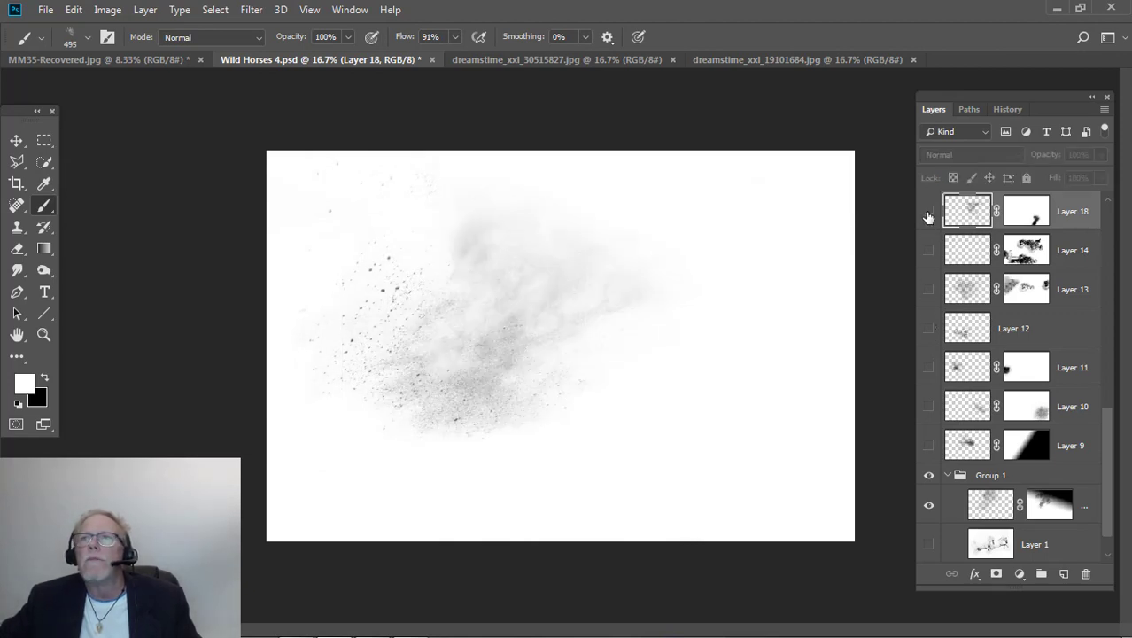
left_click_drag(929, 217, 926, 446)
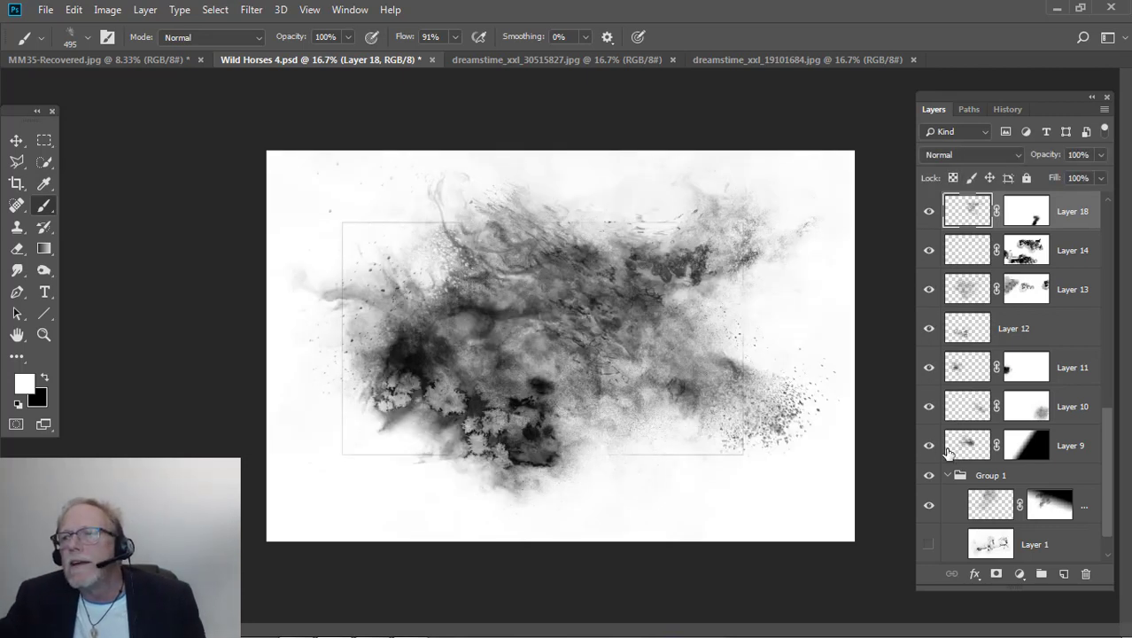
- Stamp all visible texture layers into a new merged layer directly above Layer 18
scroll(946, 451, "up", 2)
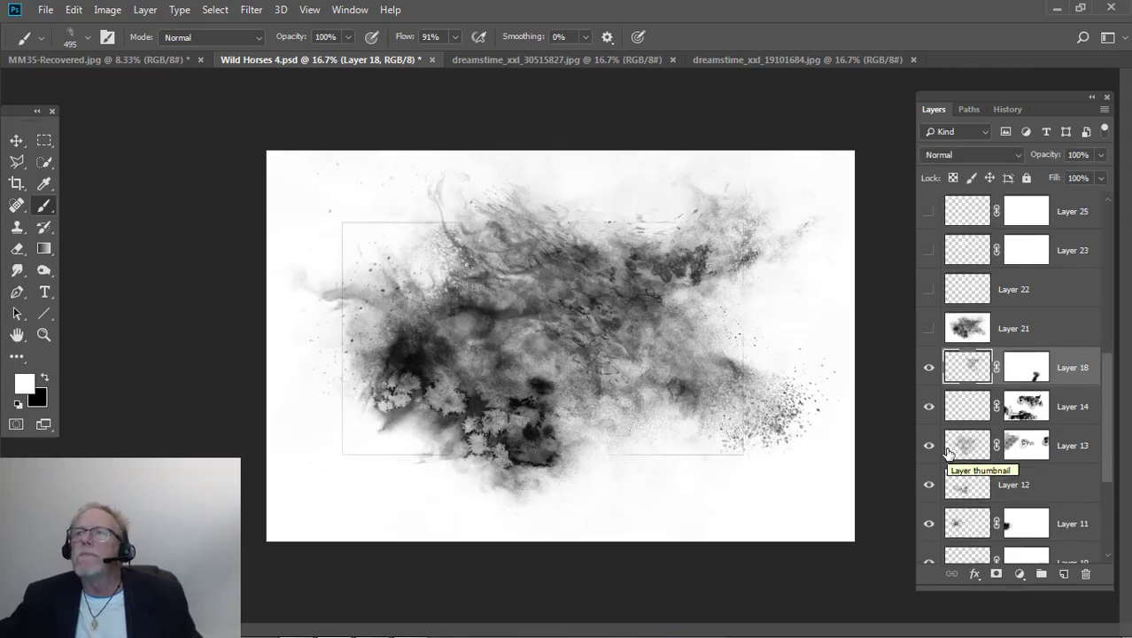
left_click_drag(971, 362, 970, 371)
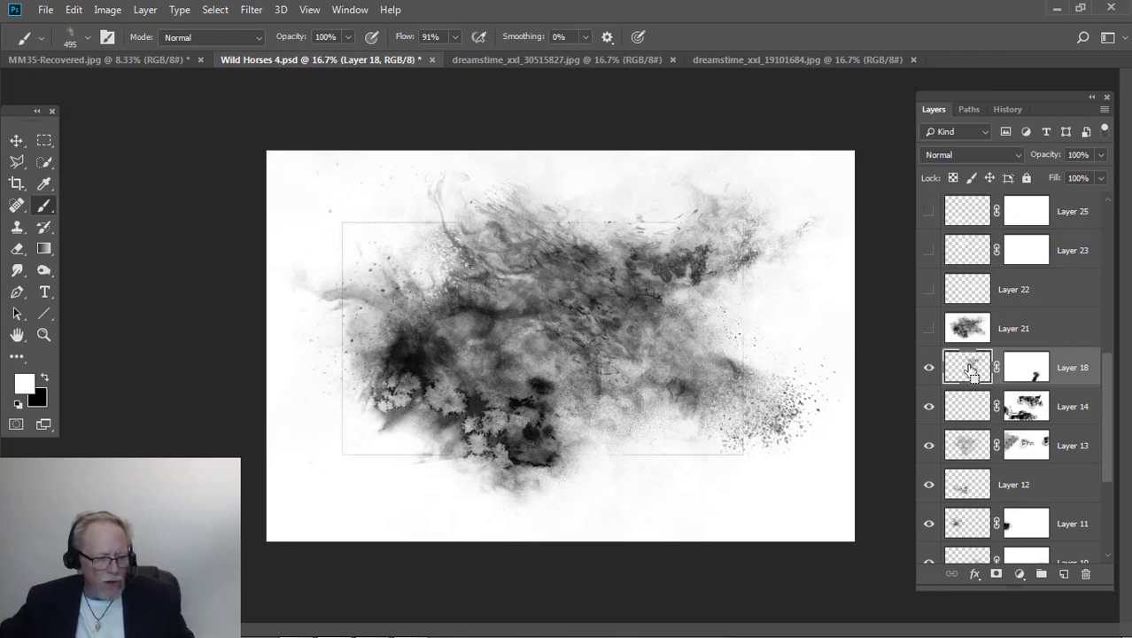
key("ctrl+shift+alt+e")
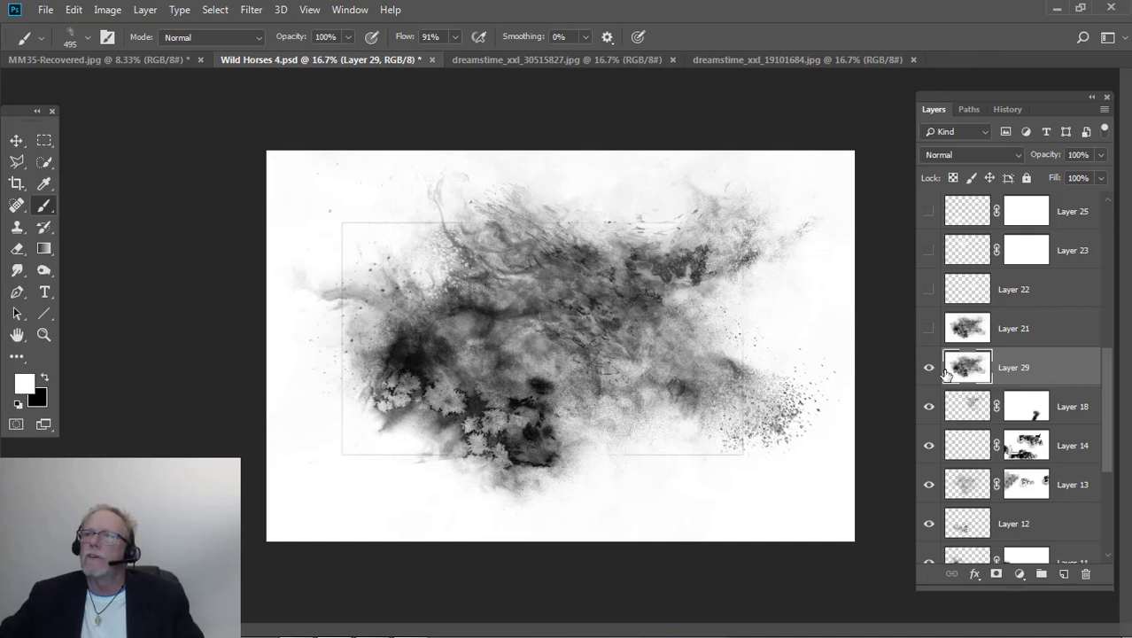
- Show Layer 21 and the color adjustment layer again
left_click(928, 329)
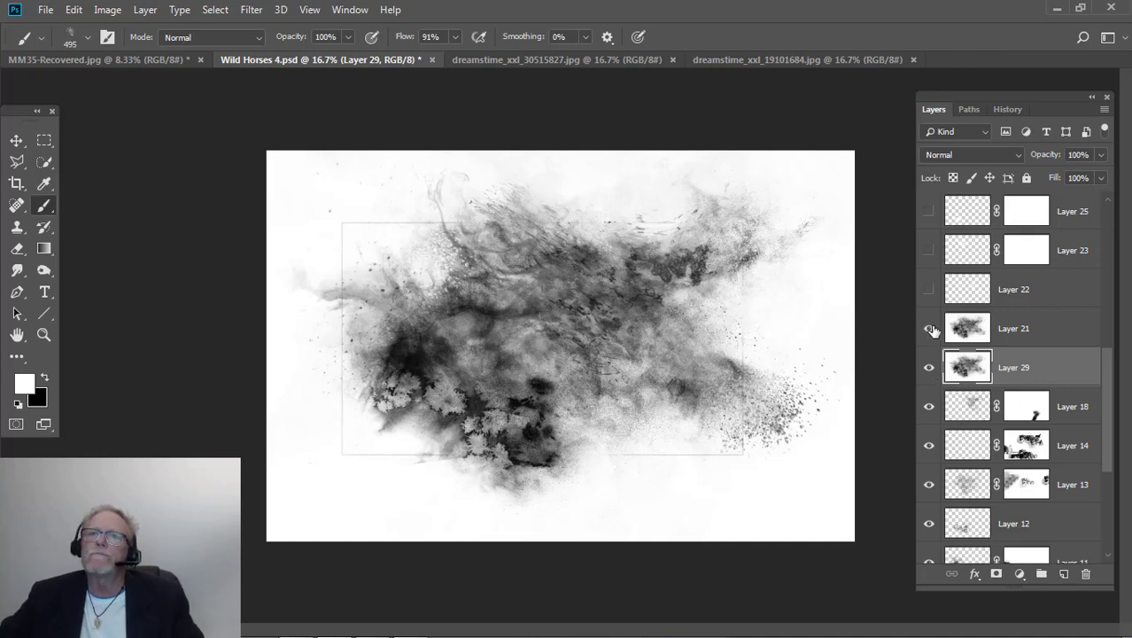
scroll(940, 257, "up", 5)
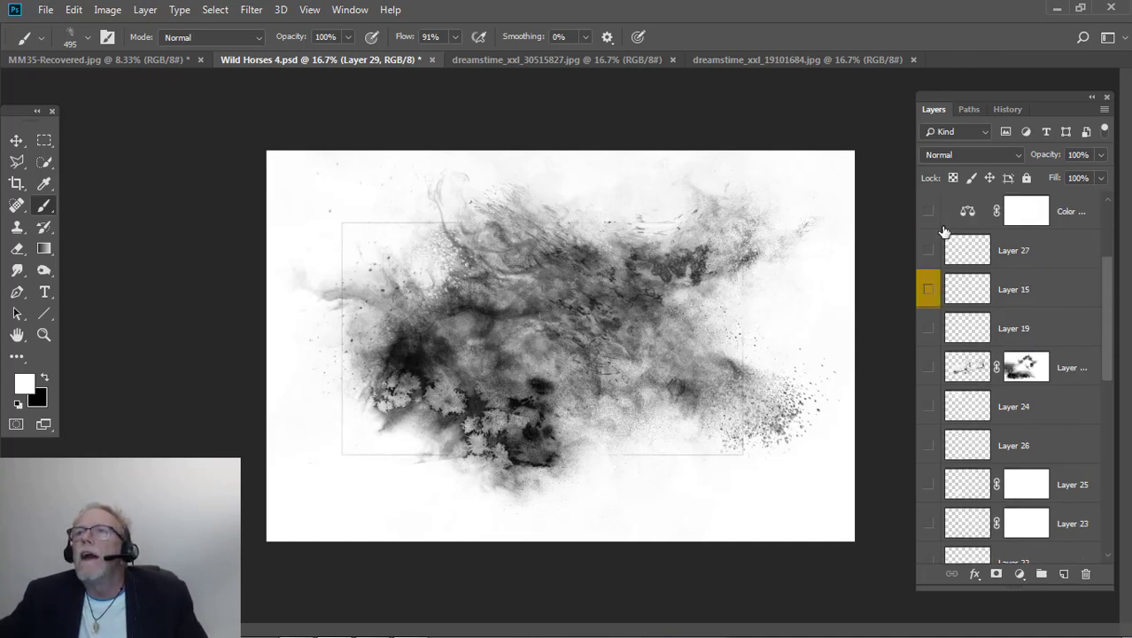
left_click(926, 212)
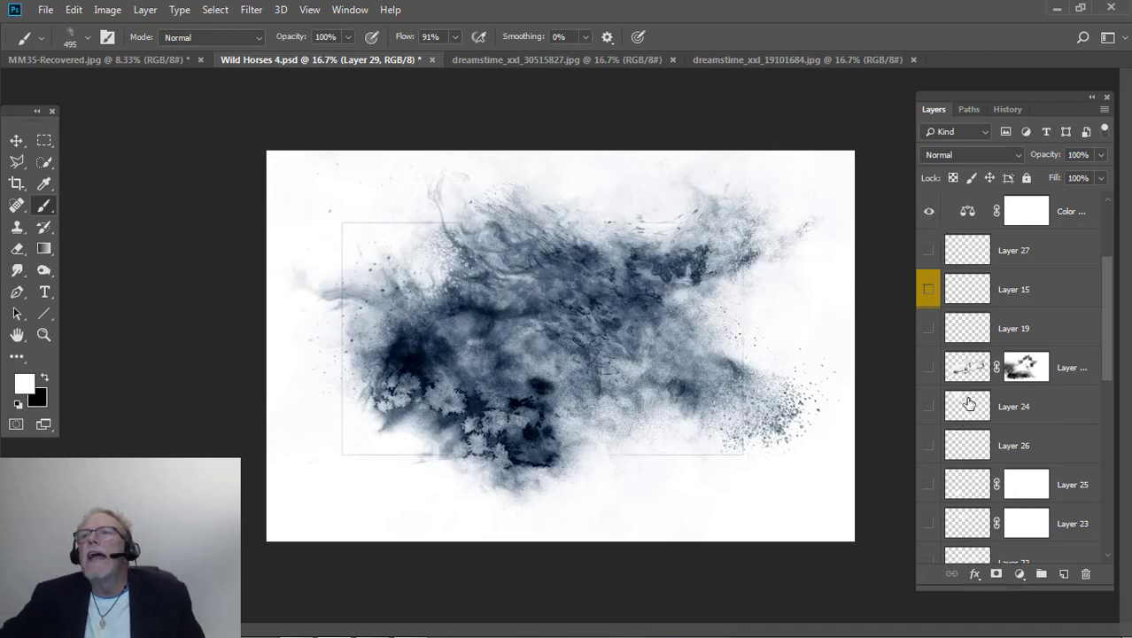
- Show the masked horse layer briefly over the background textures, and hide it again
scroll(970, 397, "down", 2)
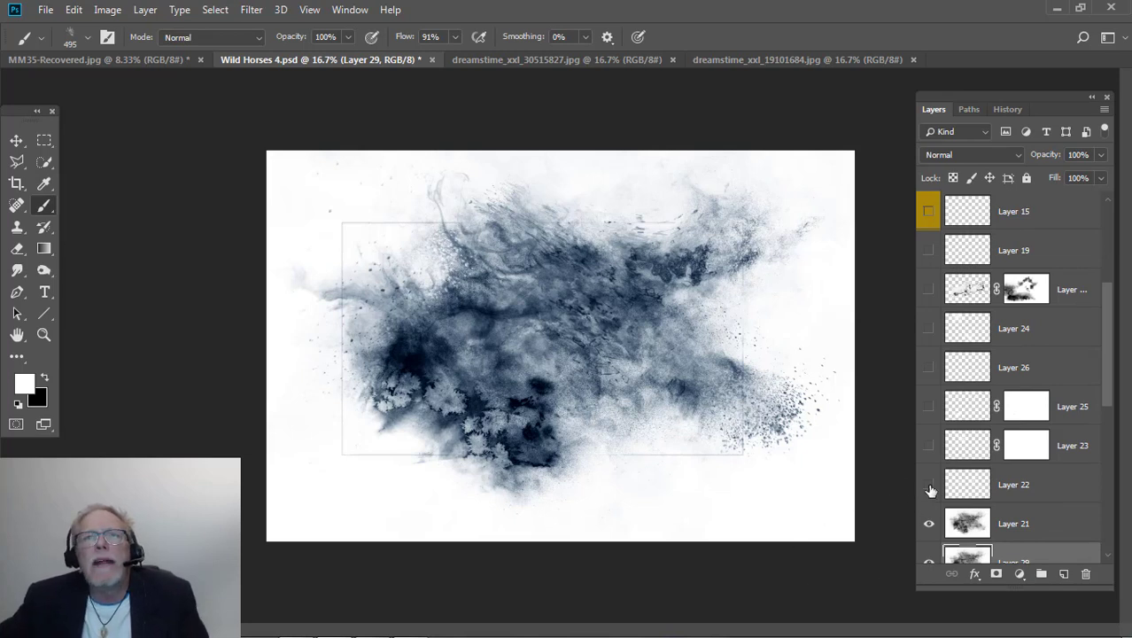
left_click(928, 290)
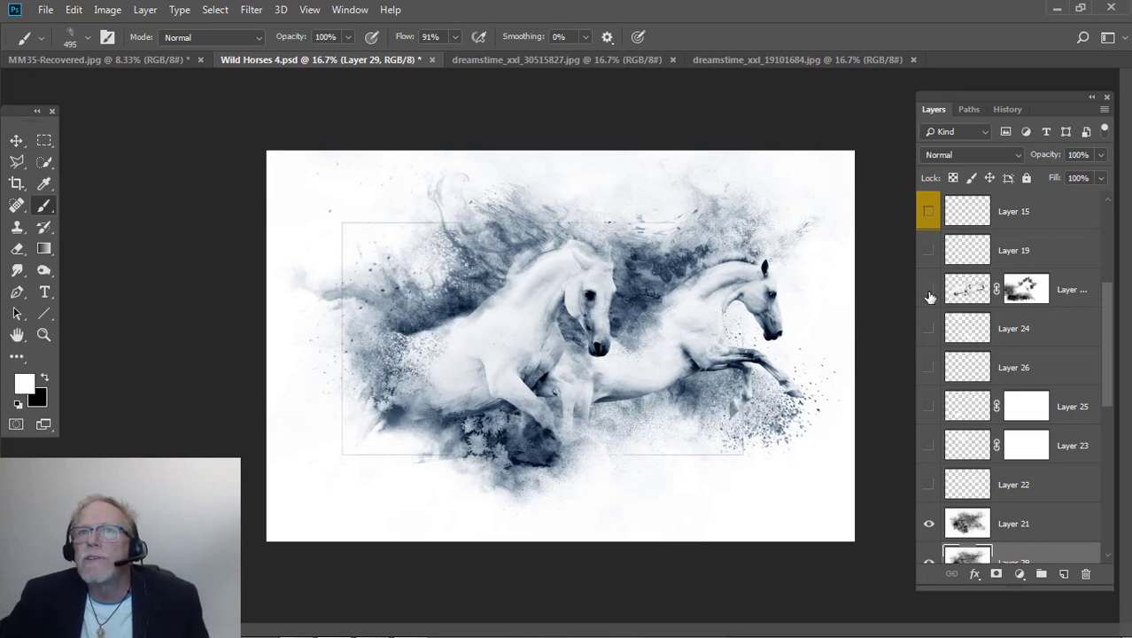
left_click(929, 290)
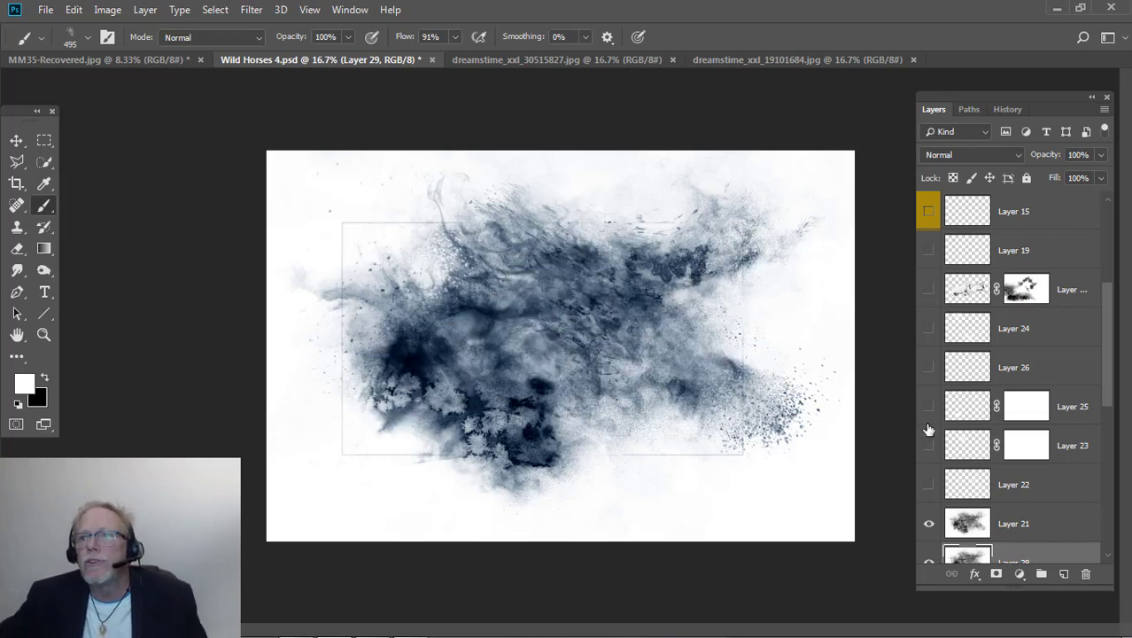
- Show Layer 22 above Layer 21, switching it off and on to compare the texture, and leave it visible
left_click(929, 486)
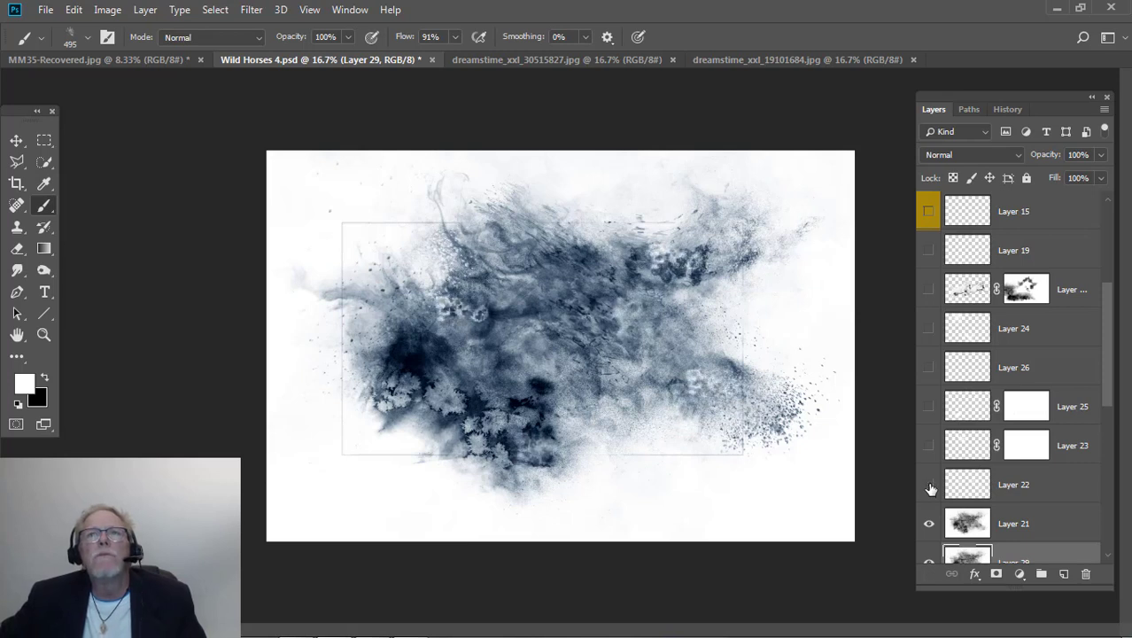
left_click(931, 489)
left_click(930, 489)
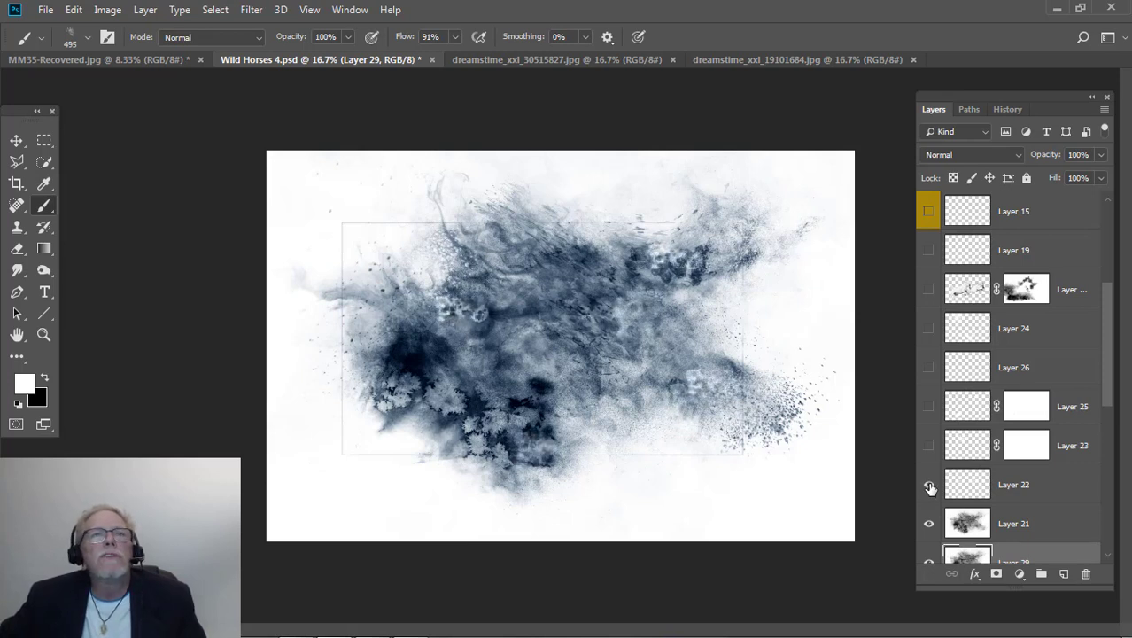
left_click(930, 488)
left_click(930, 489)
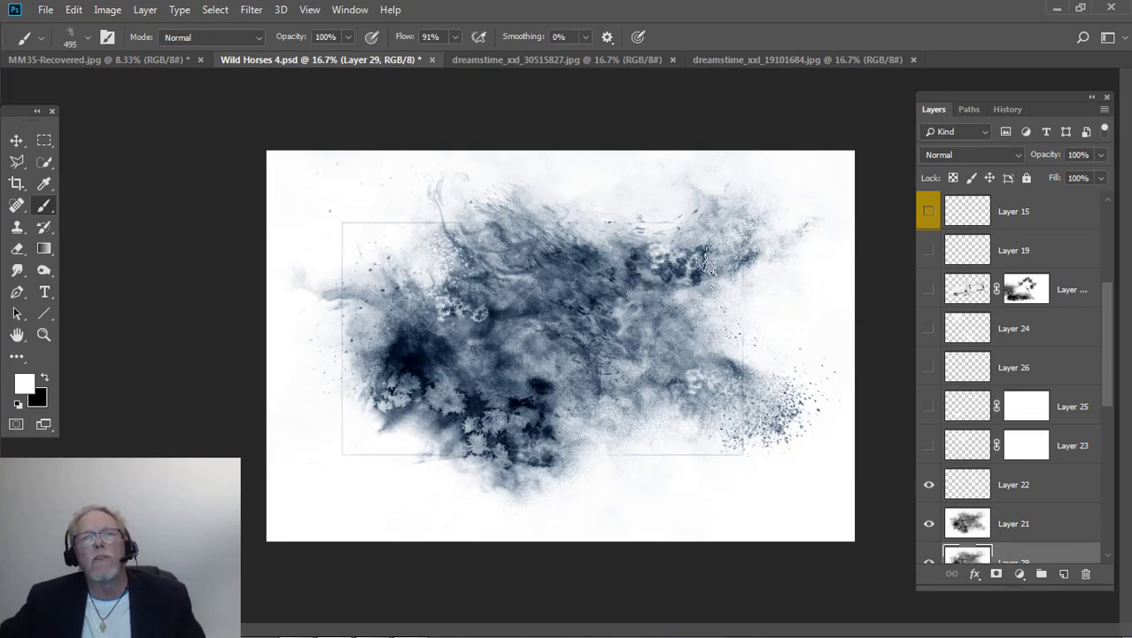
- Show Layers 23, 25, 26, 24, 19 and 27, keeping Layer 15 hidden, and switch to the Move tool
left_click(930, 447)
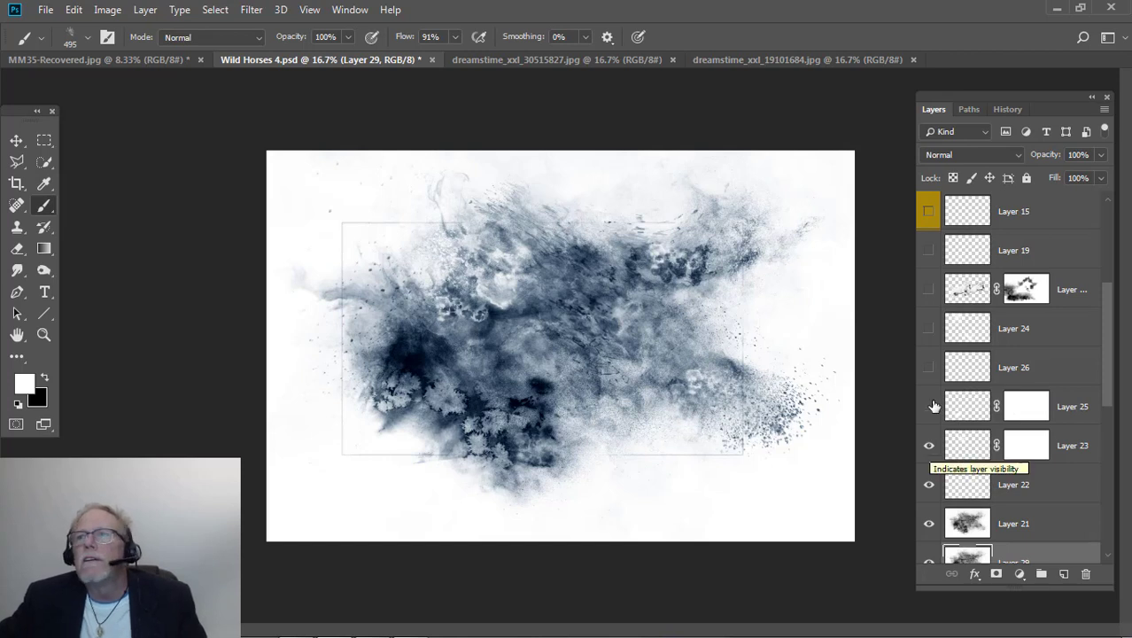
left_click(929, 407)
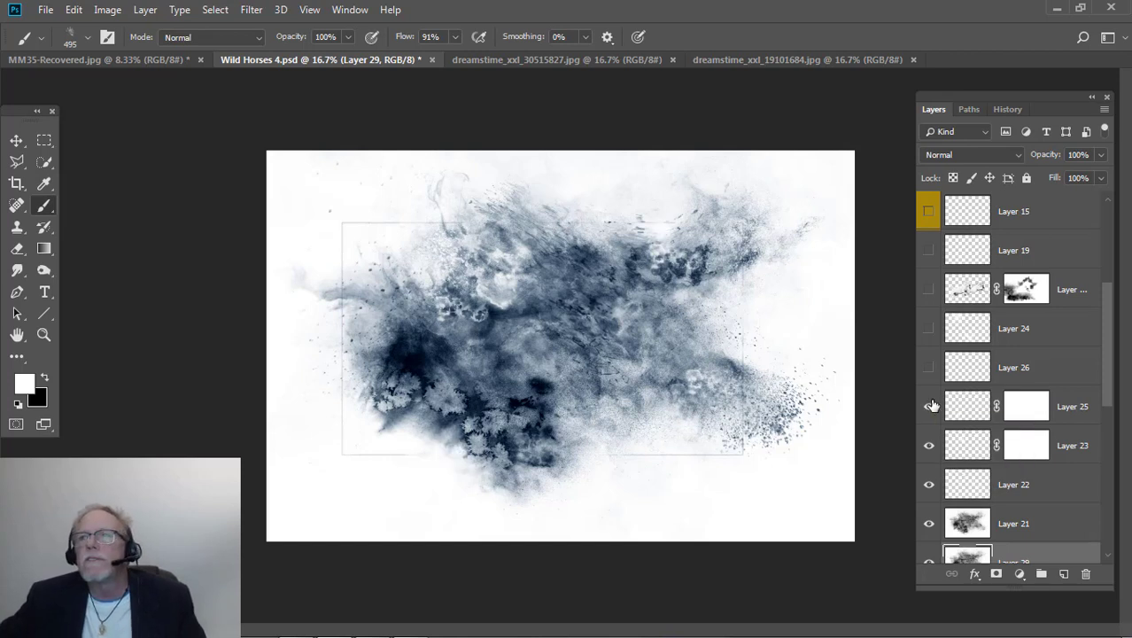
left_click(927, 329)
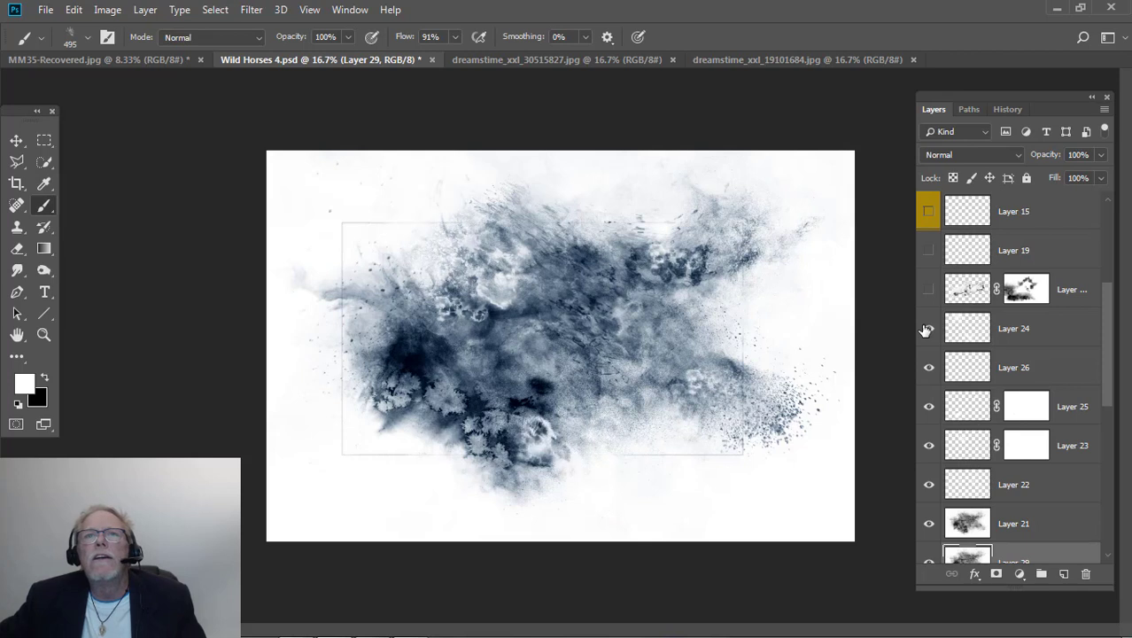
left_click(929, 253)
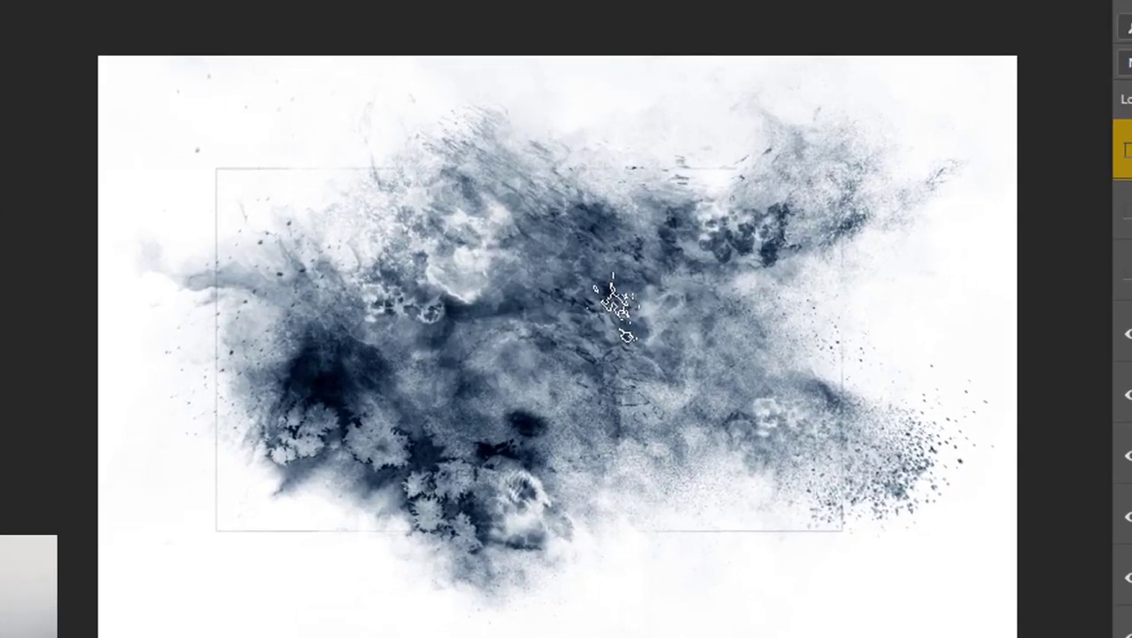
key("v")
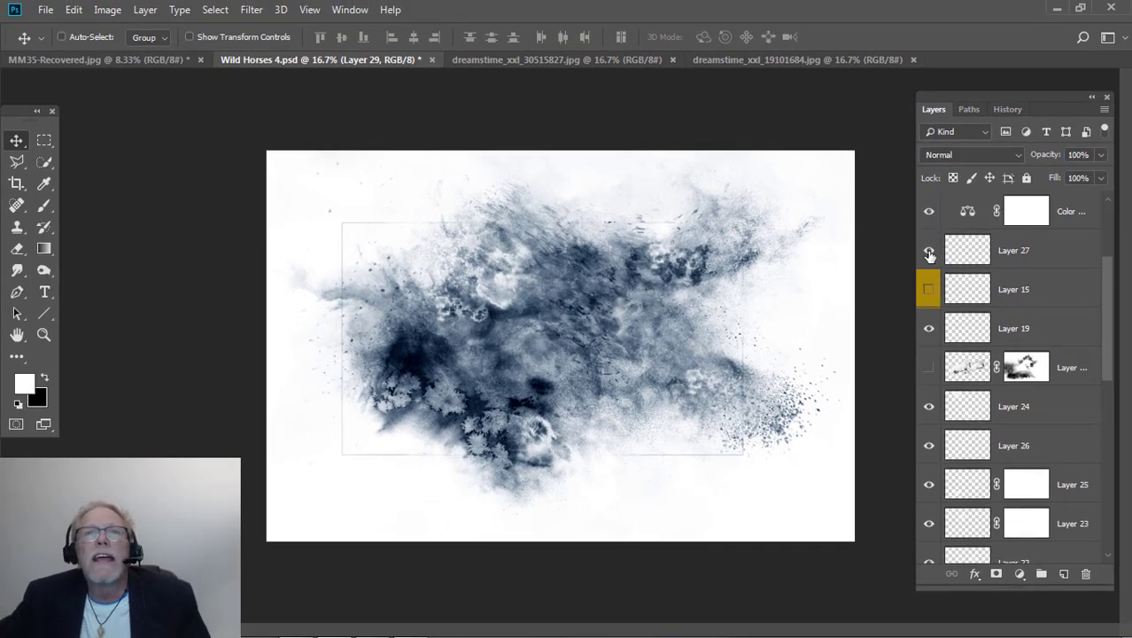
- Show the masked horse layer, and switch Layer 27 off and on repeatedly to compare its effect, leaving it visible
left_click(928, 371)
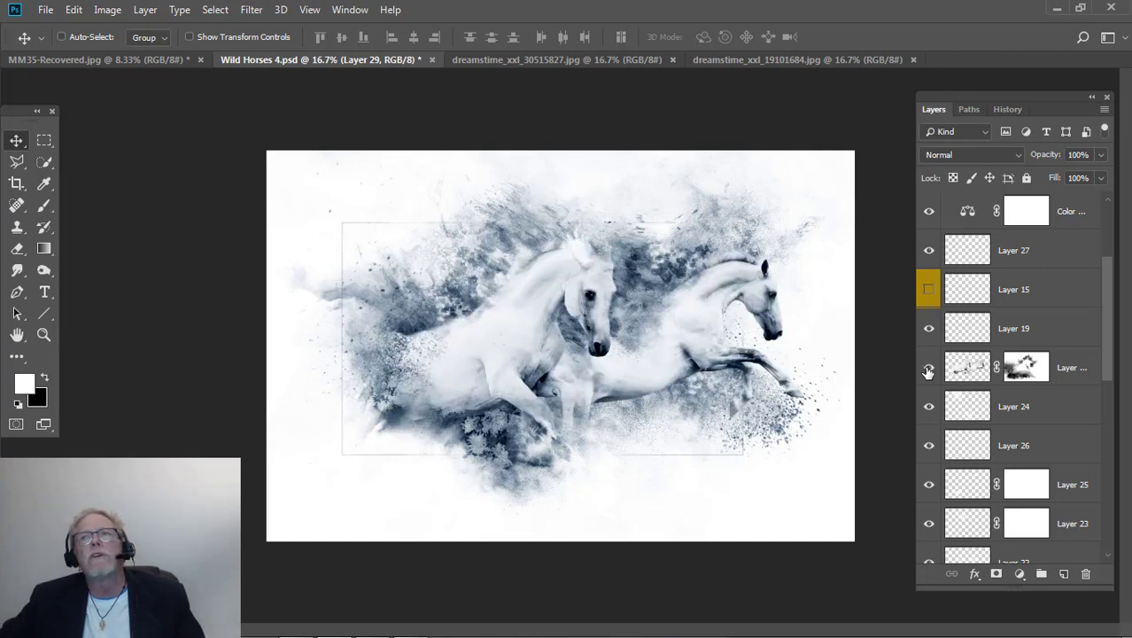
left_click(927, 255)
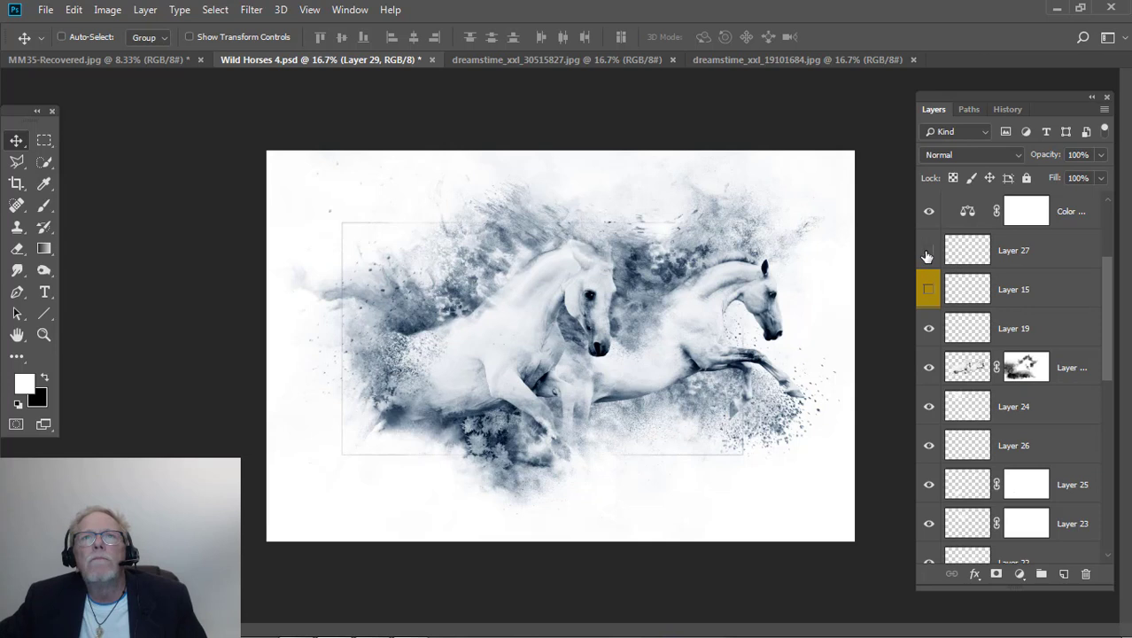
left_click(928, 255)
left_click(927, 255)
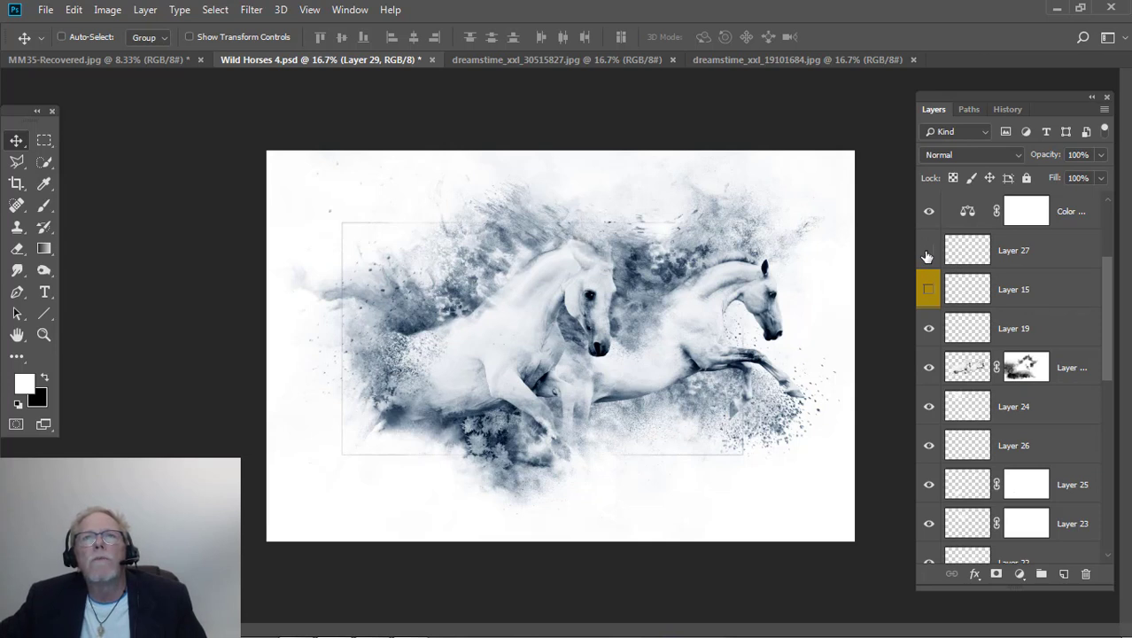
left_click(928, 255)
left_click(927, 255)
left_click(927, 255)
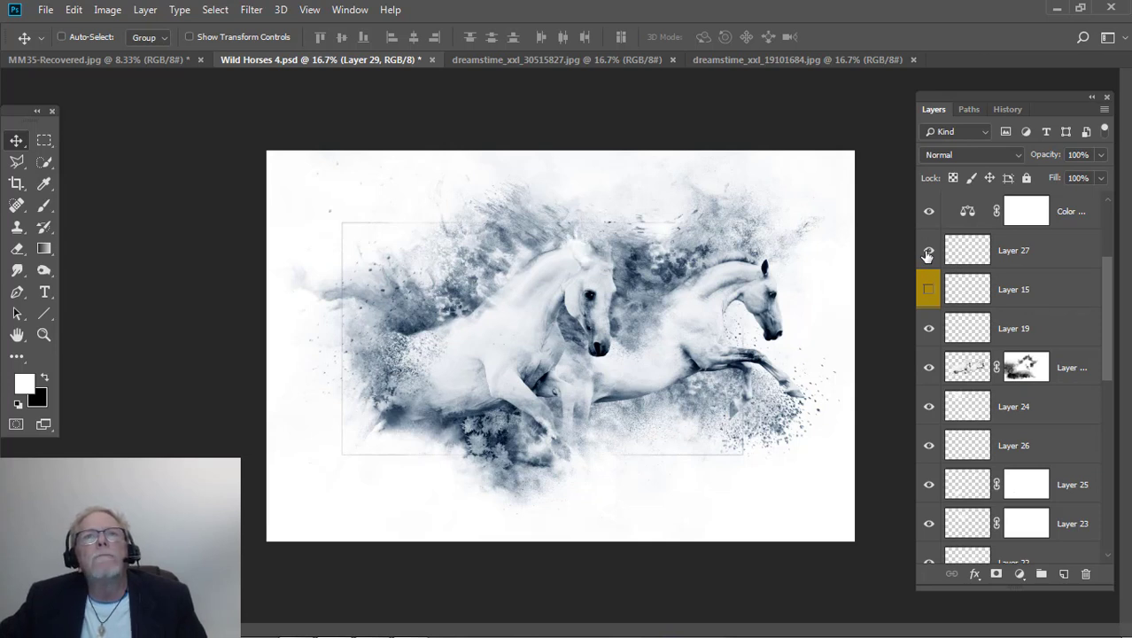
left_click(927, 255)
left_click(927, 255)
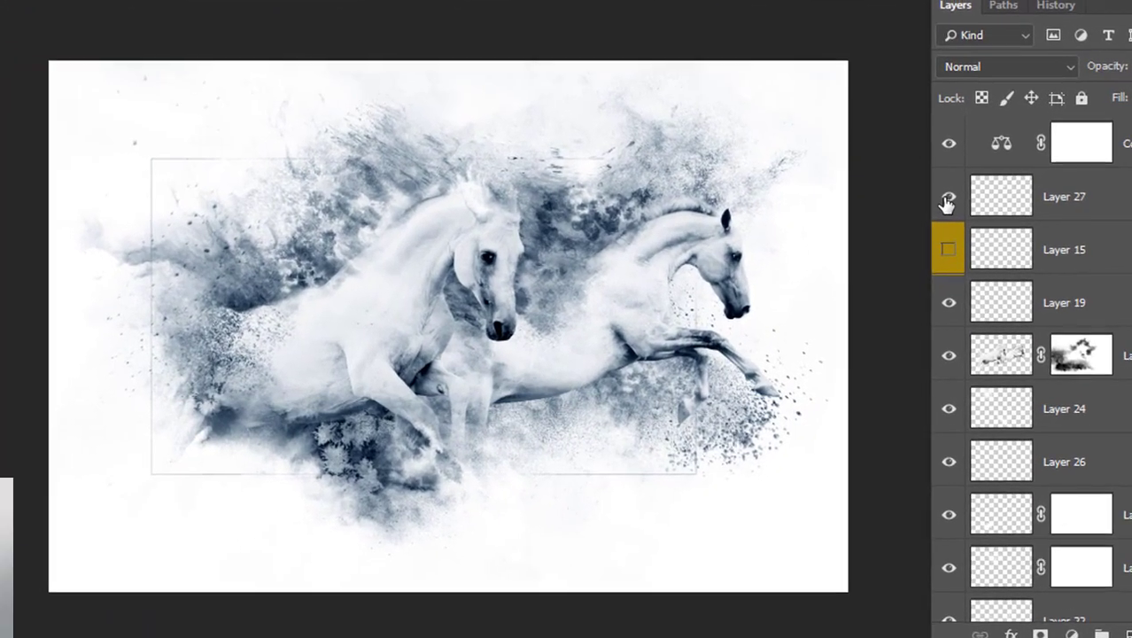
- Hide Layers 19, 24, 26, 25, 23 and 22 one by one, and show them all again
left_click(949, 302)
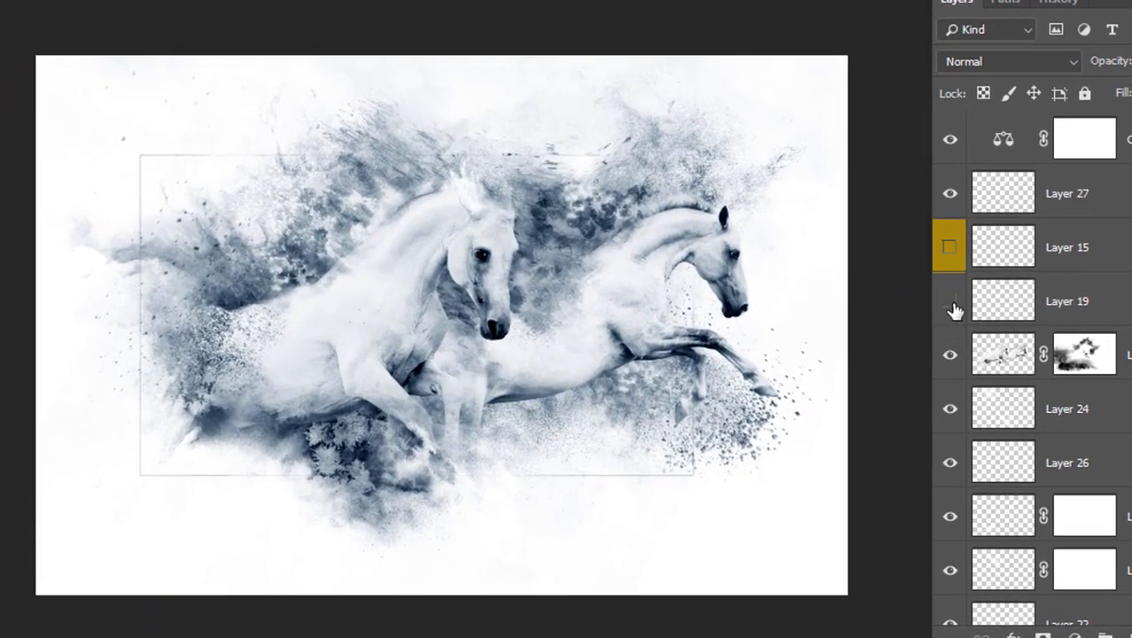
left_click(949, 409)
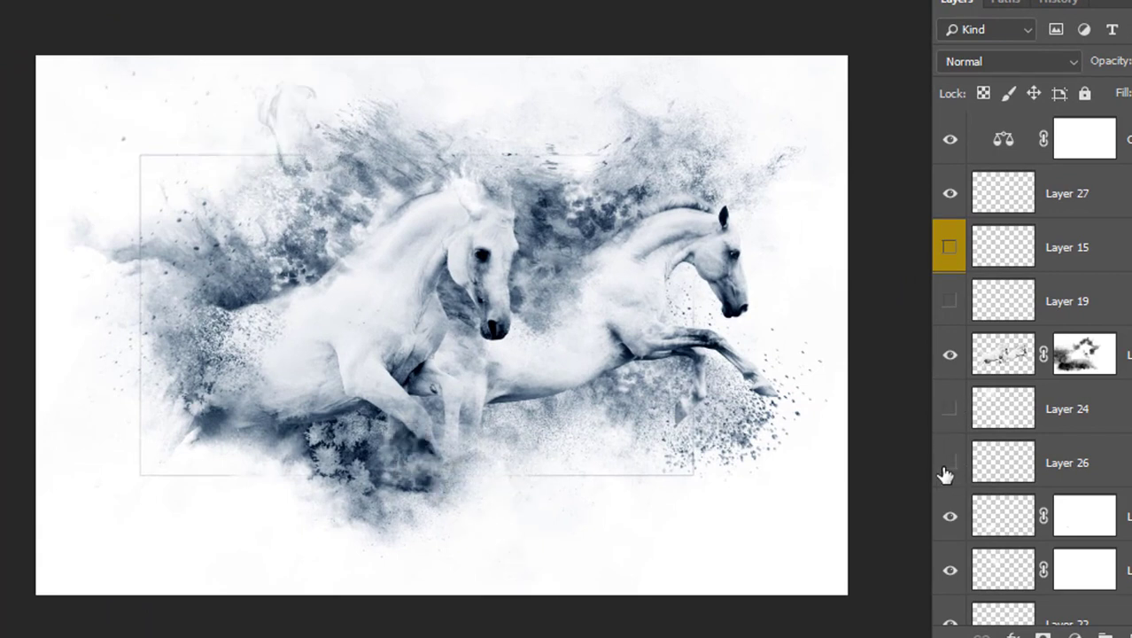
left_click(949, 518)
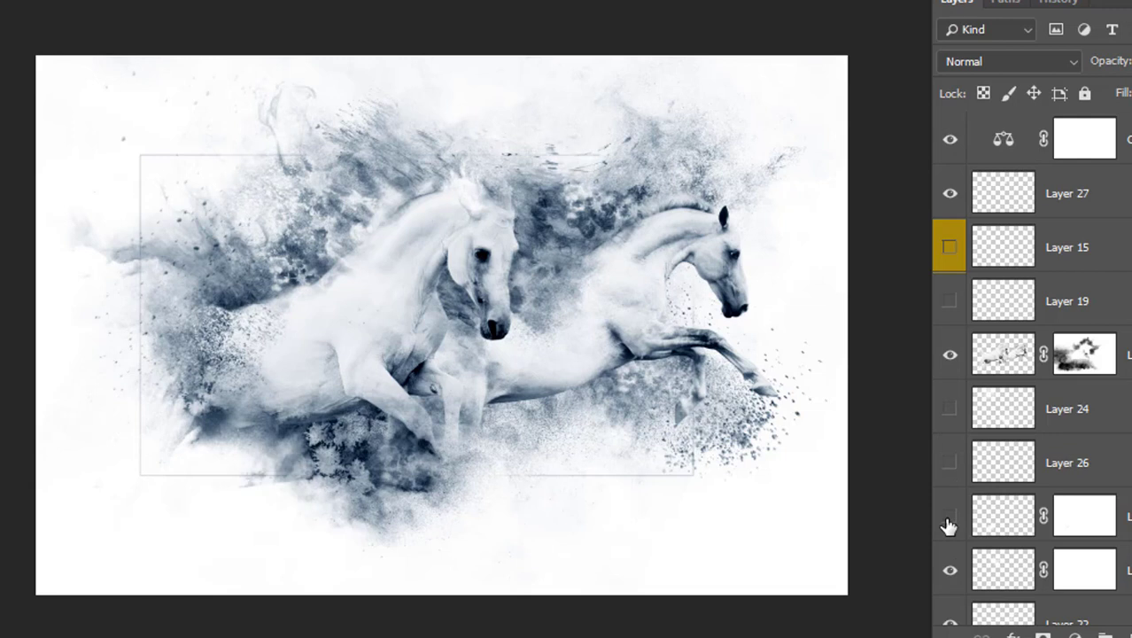
scroll(957, 518, "down", 2)
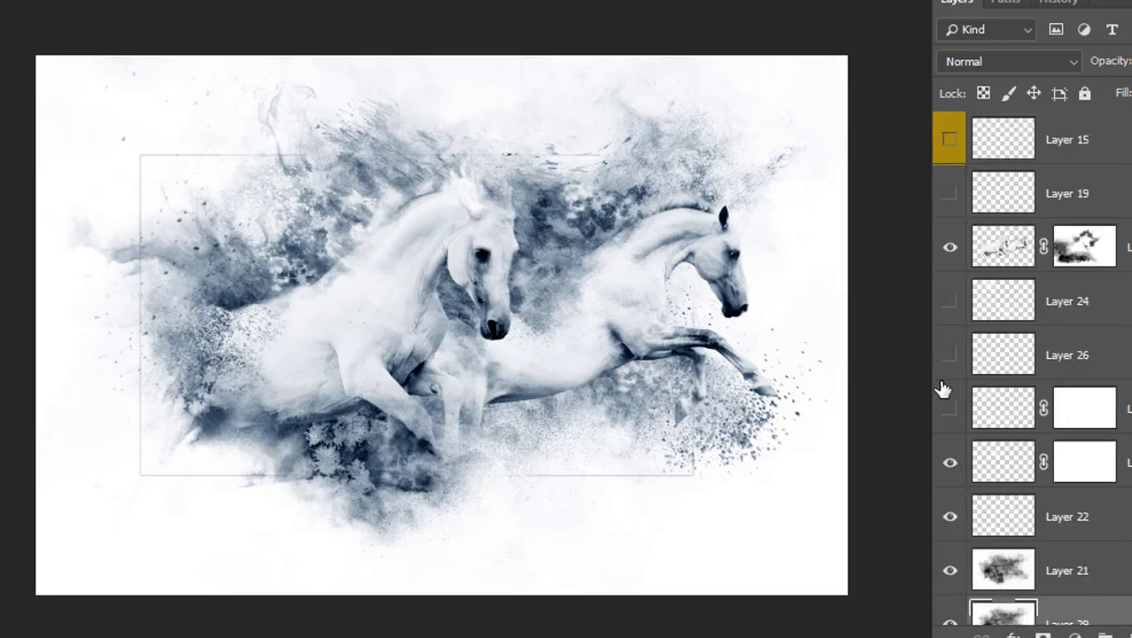
left_click(950, 462)
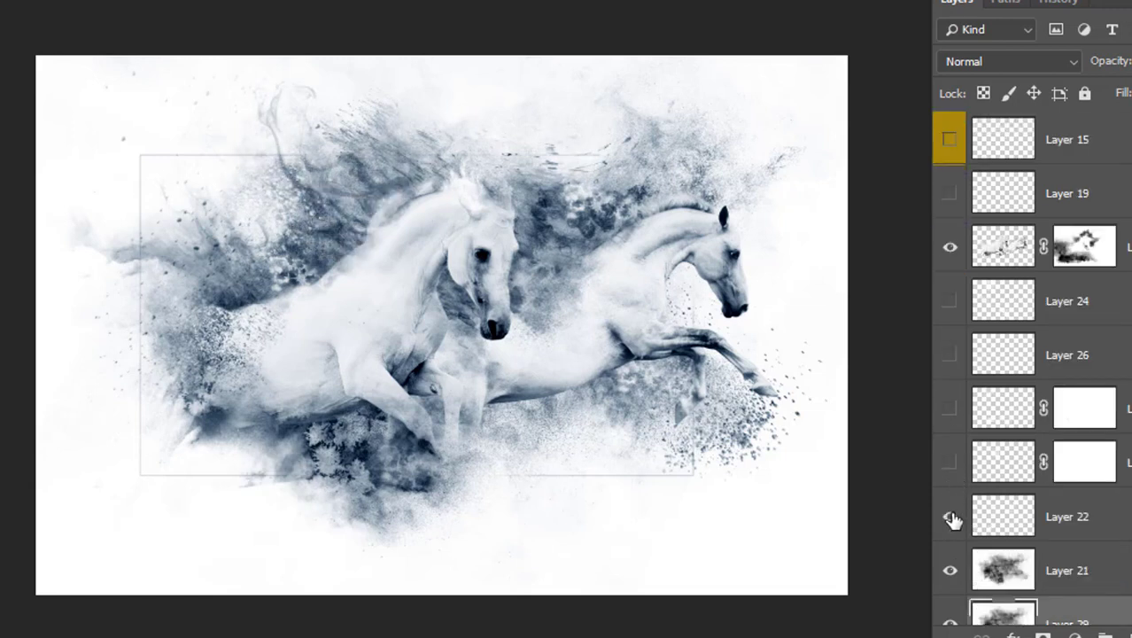
left_click(953, 518)
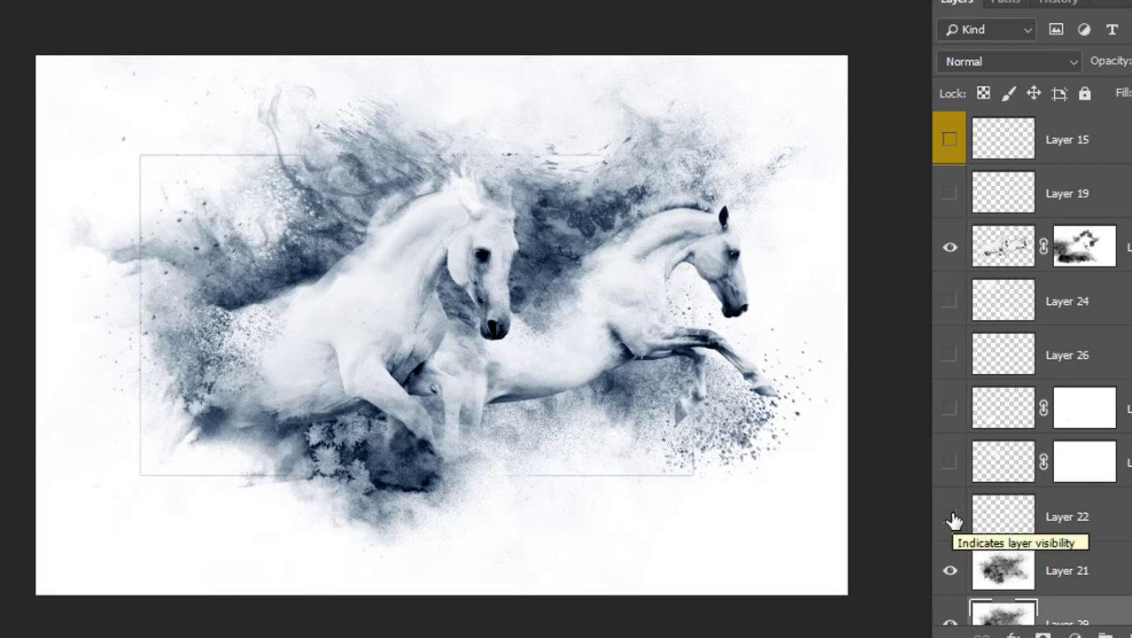
left_click(953, 520)
left_click_drag(953, 457, 943, 299)
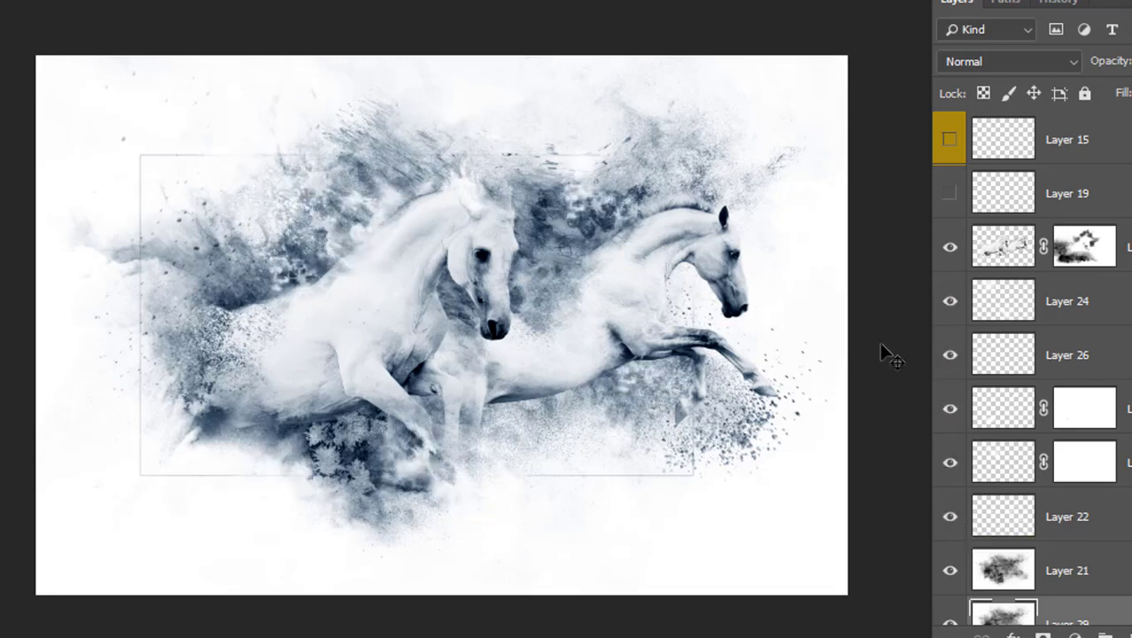
scroll(952, 230, "up", 2)
left_click(949, 305)
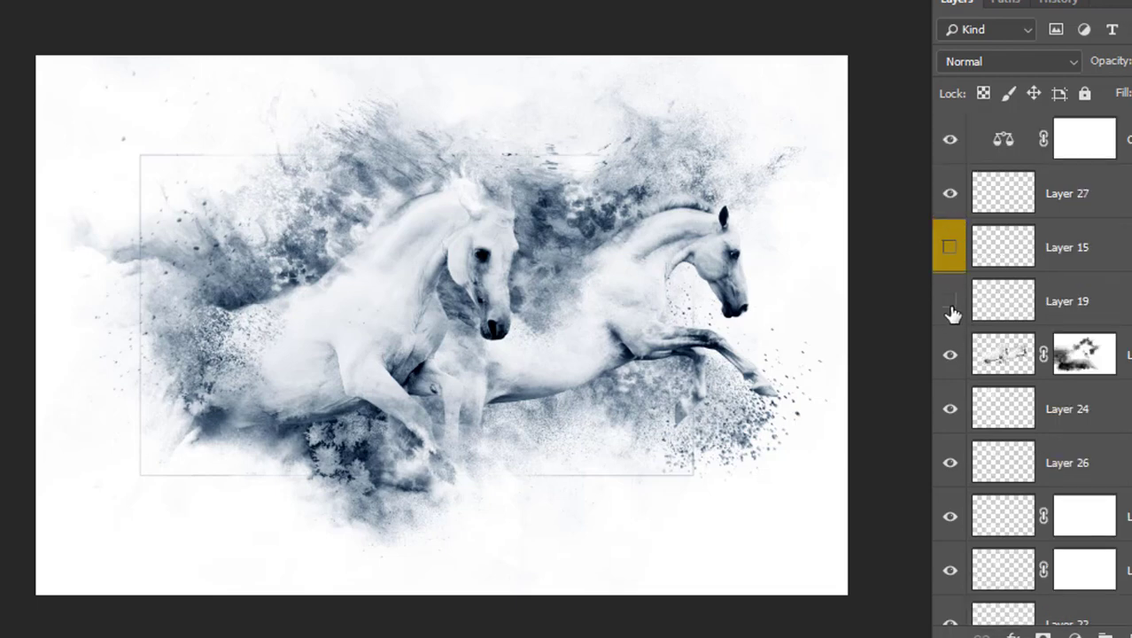
- Show Layer 15, and delete the merged texture layer between Layer 21 and Layer 18
left_click(951, 257)
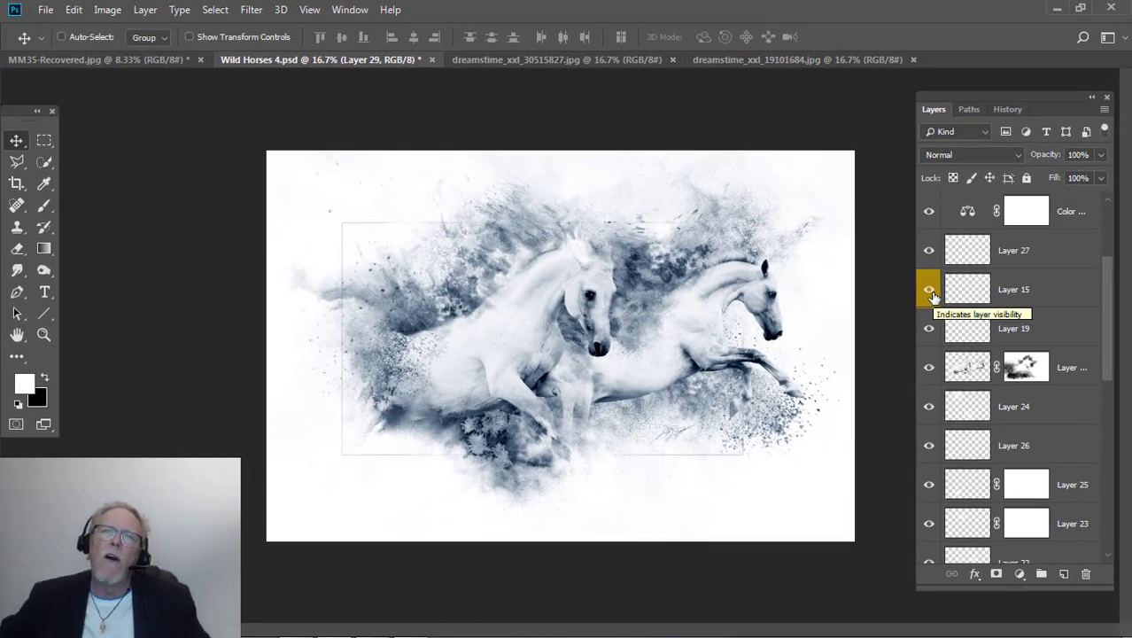
scroll(938, 302, "down", 3)
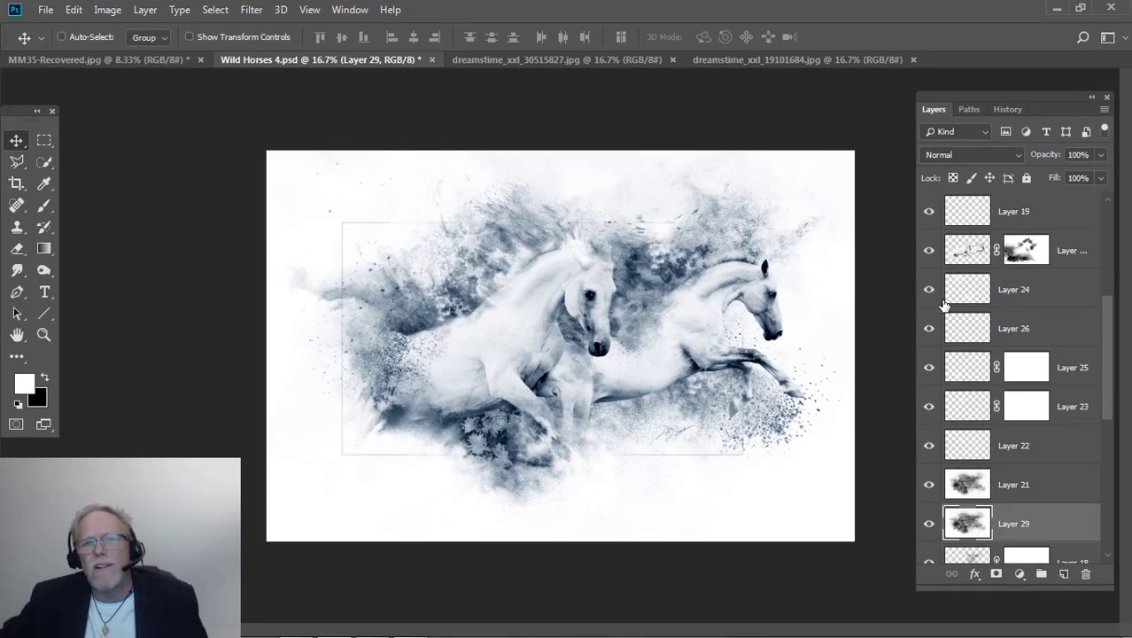
scroll(948, 294, "down", 1)
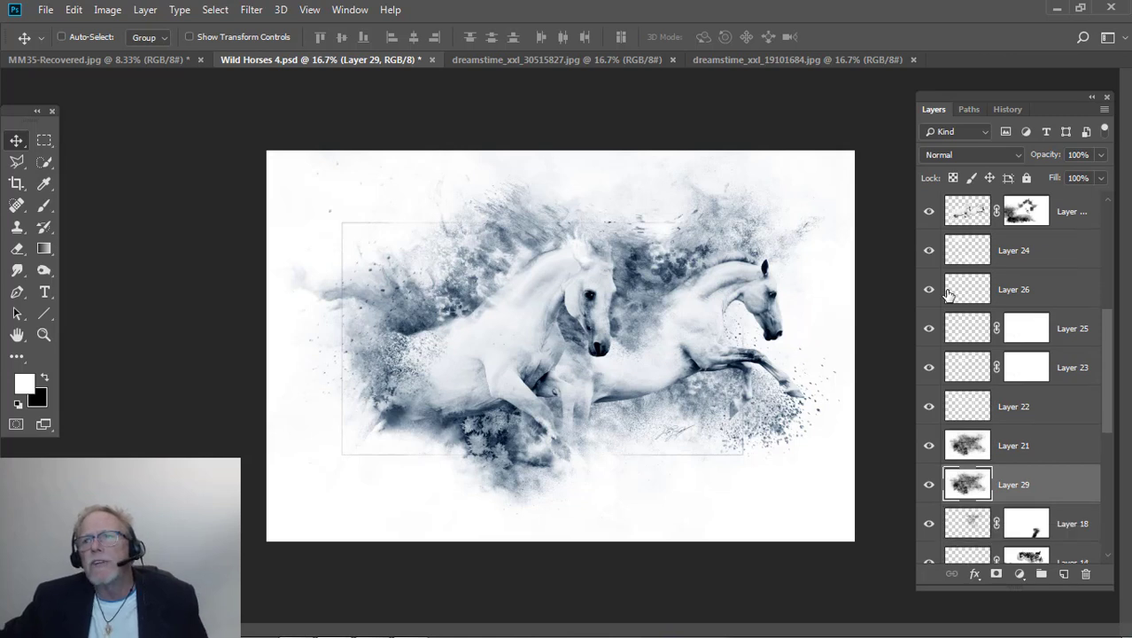
left_click_drag(1070, 485, 1090, 576)
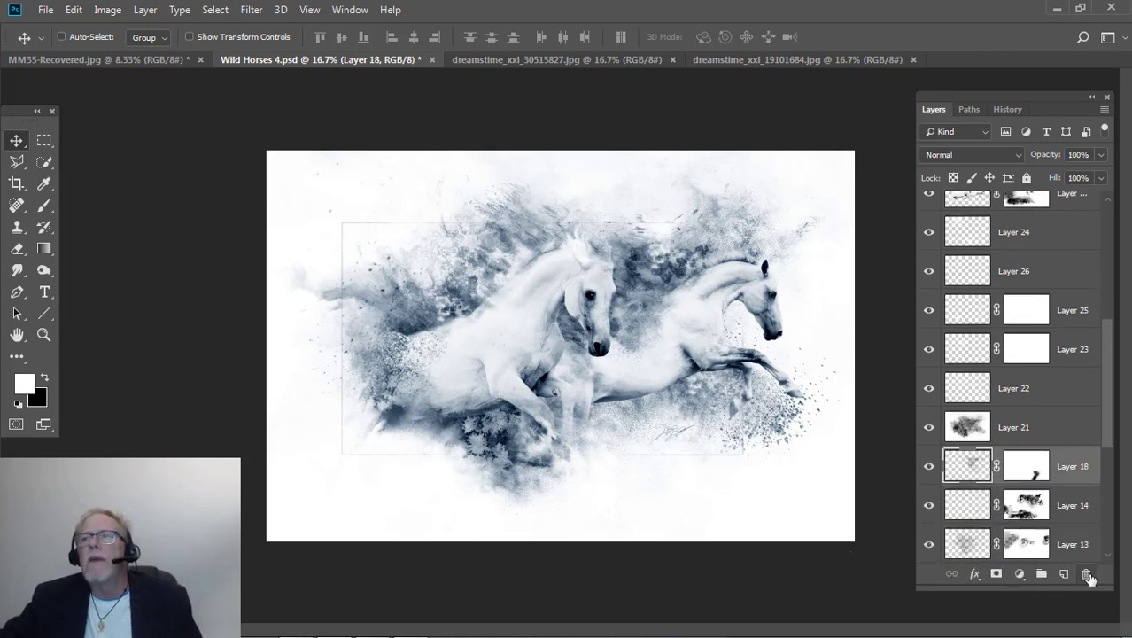
- Hide Layer 21 to review the separate texture layers beneath it down to Group 1, and show it again
left_click(930, 429)
scroll(932, 434, "down", 3)
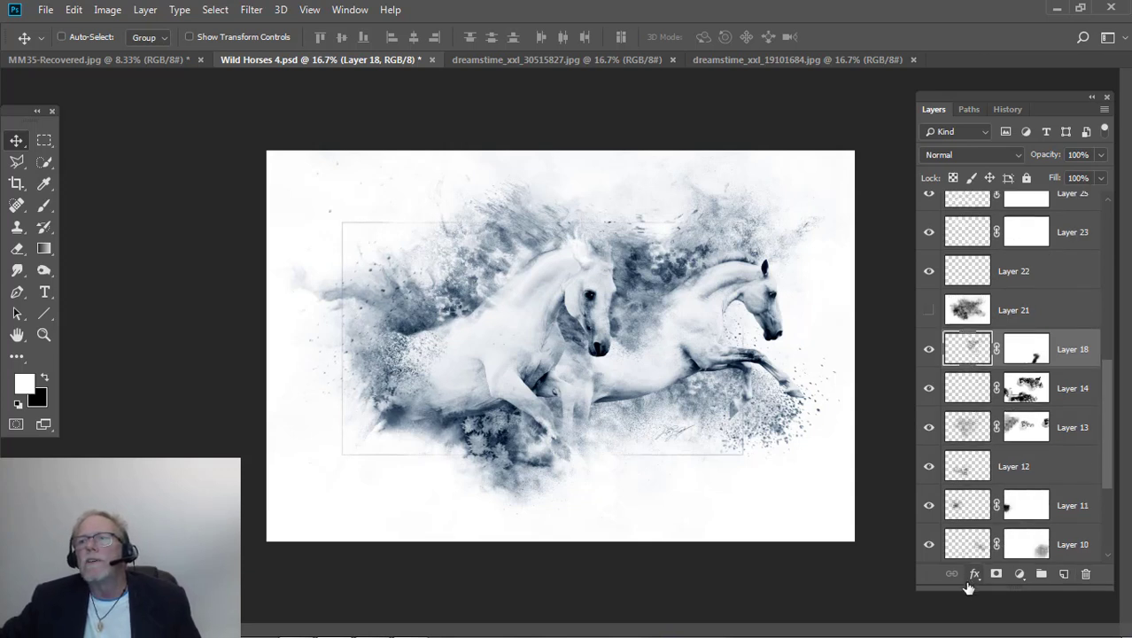
scroll(984, 483, "down", 4)
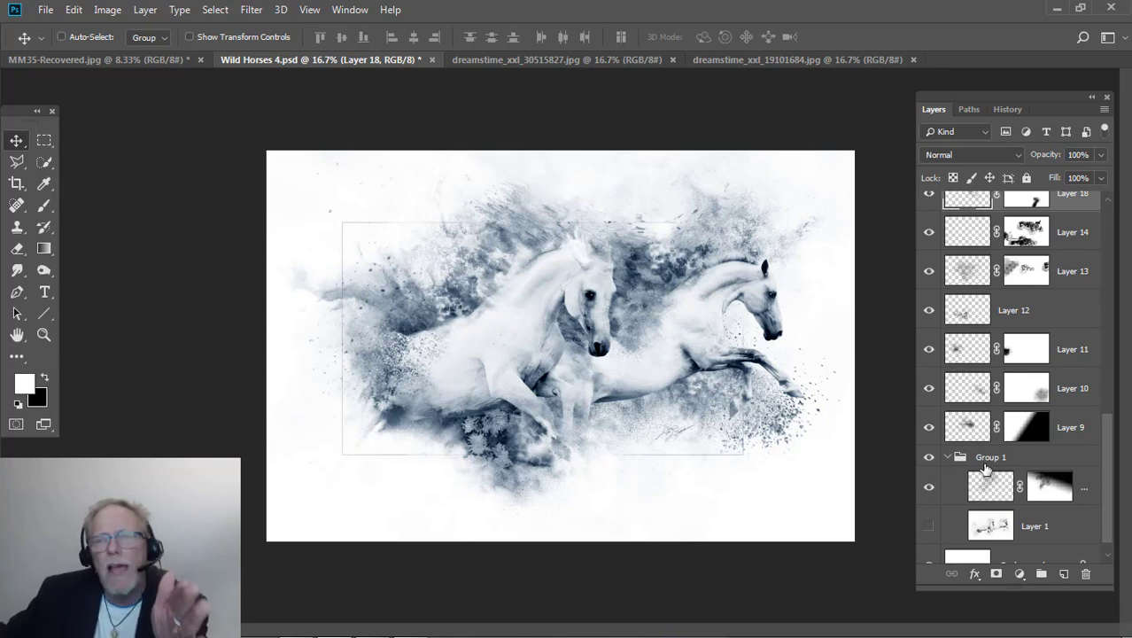
scroll(979, 456, "up", 6)
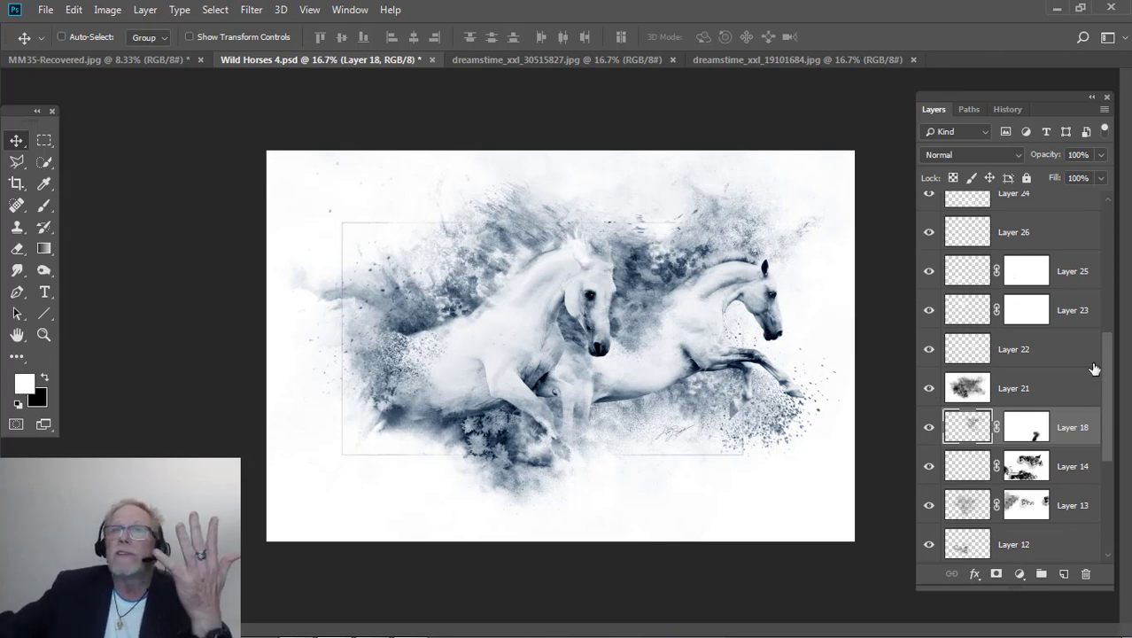
- Select Layer 21, and review the layers above it up to the color adjustment layer
left_click(1003, 379)
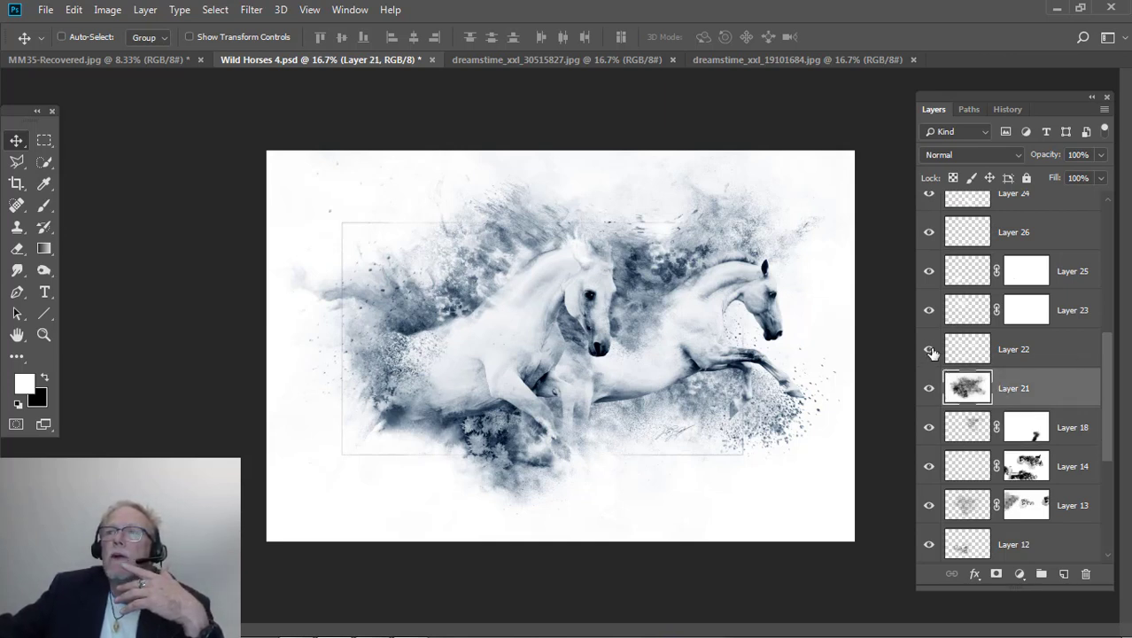
scroll(968, 453, "up", 3)
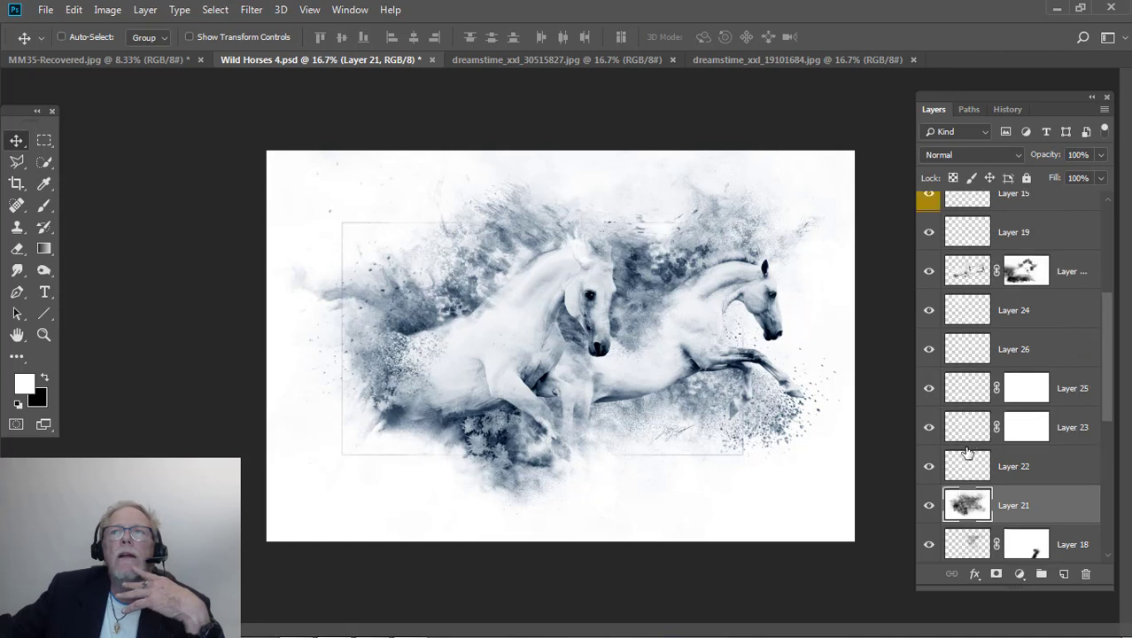
scroll(968, 453, "up", 2)
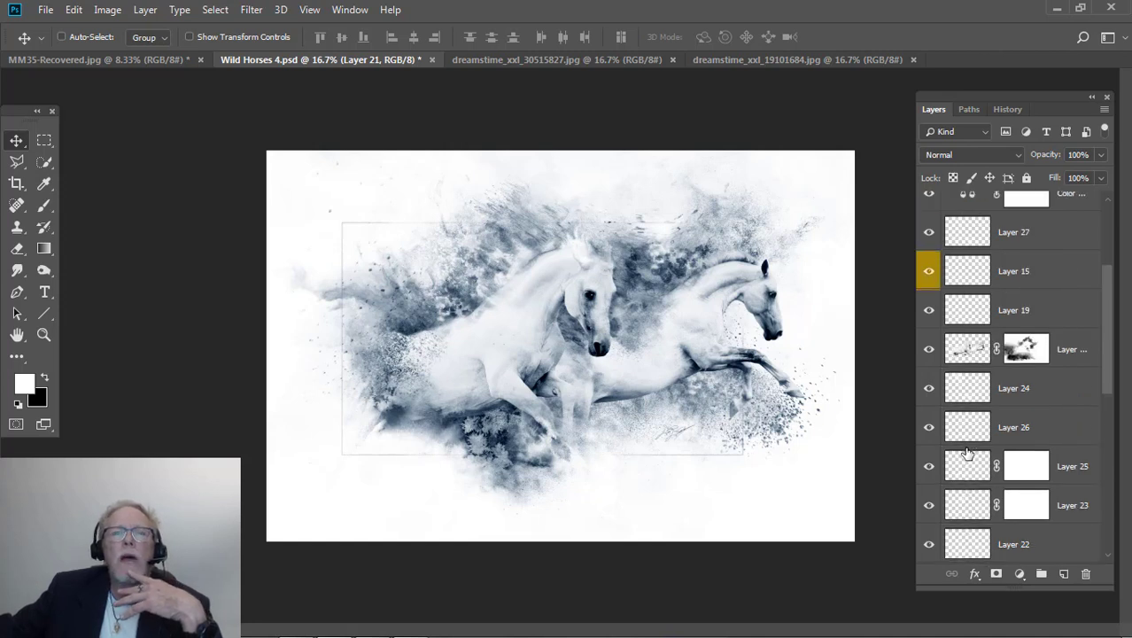